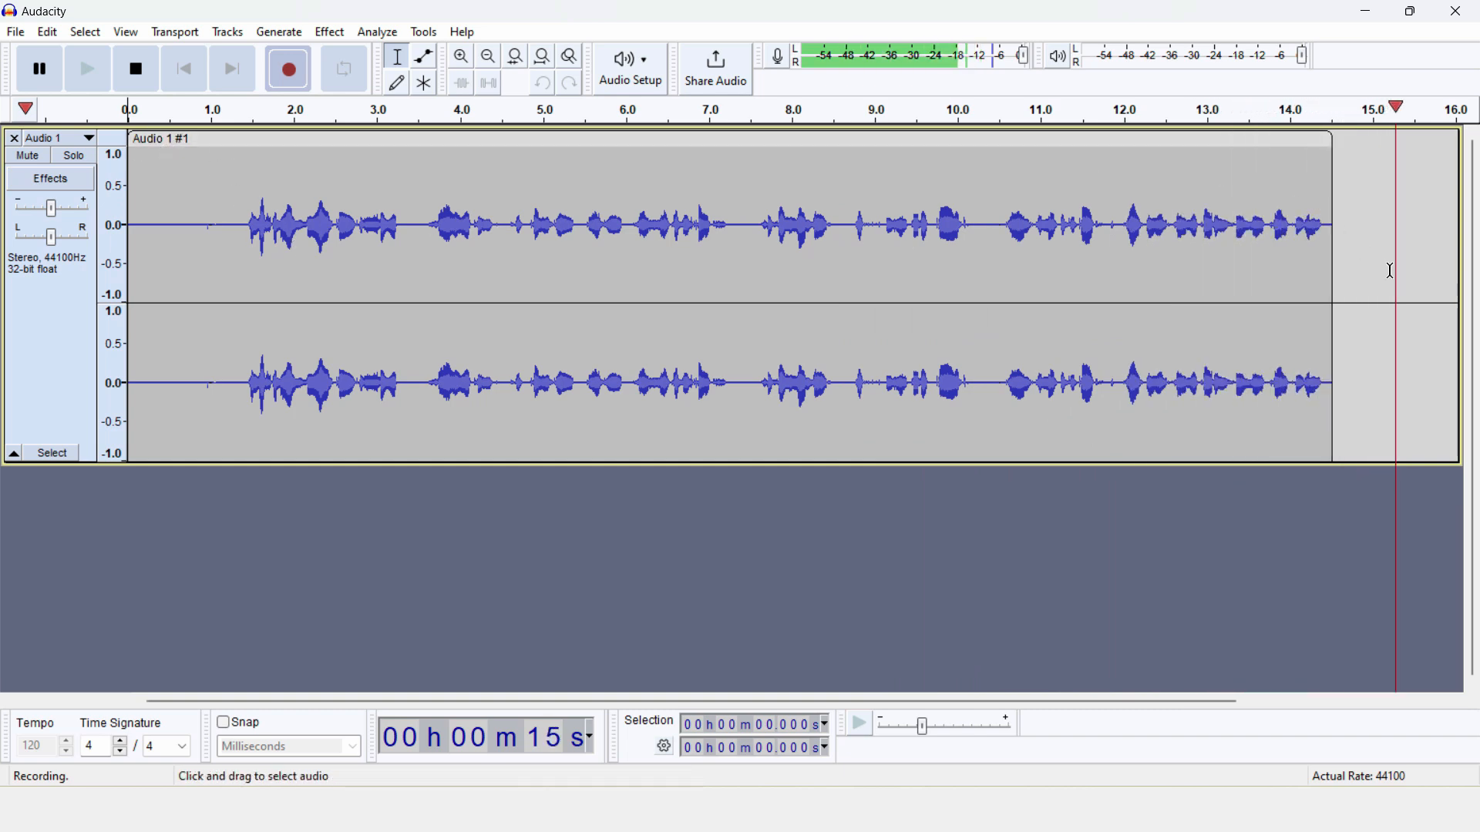
Stop the recording and split the recorded clip at about 7.3 seconds.
{"action": "key", "text": "space"}
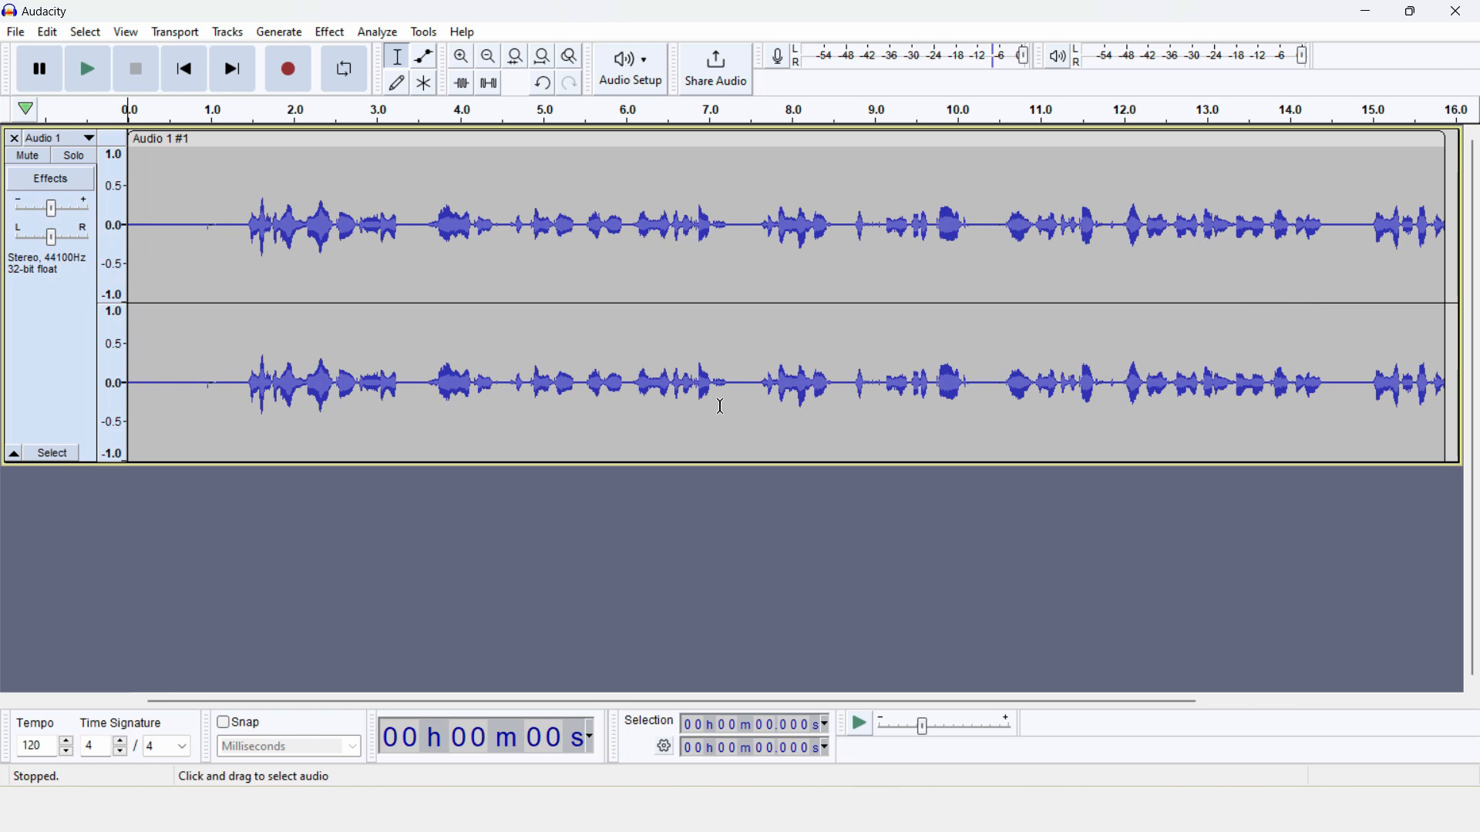
{"action": "left_click", "coordinate": [759, 400]}
{"action": "left_click", "coordinate": [583, 404]}
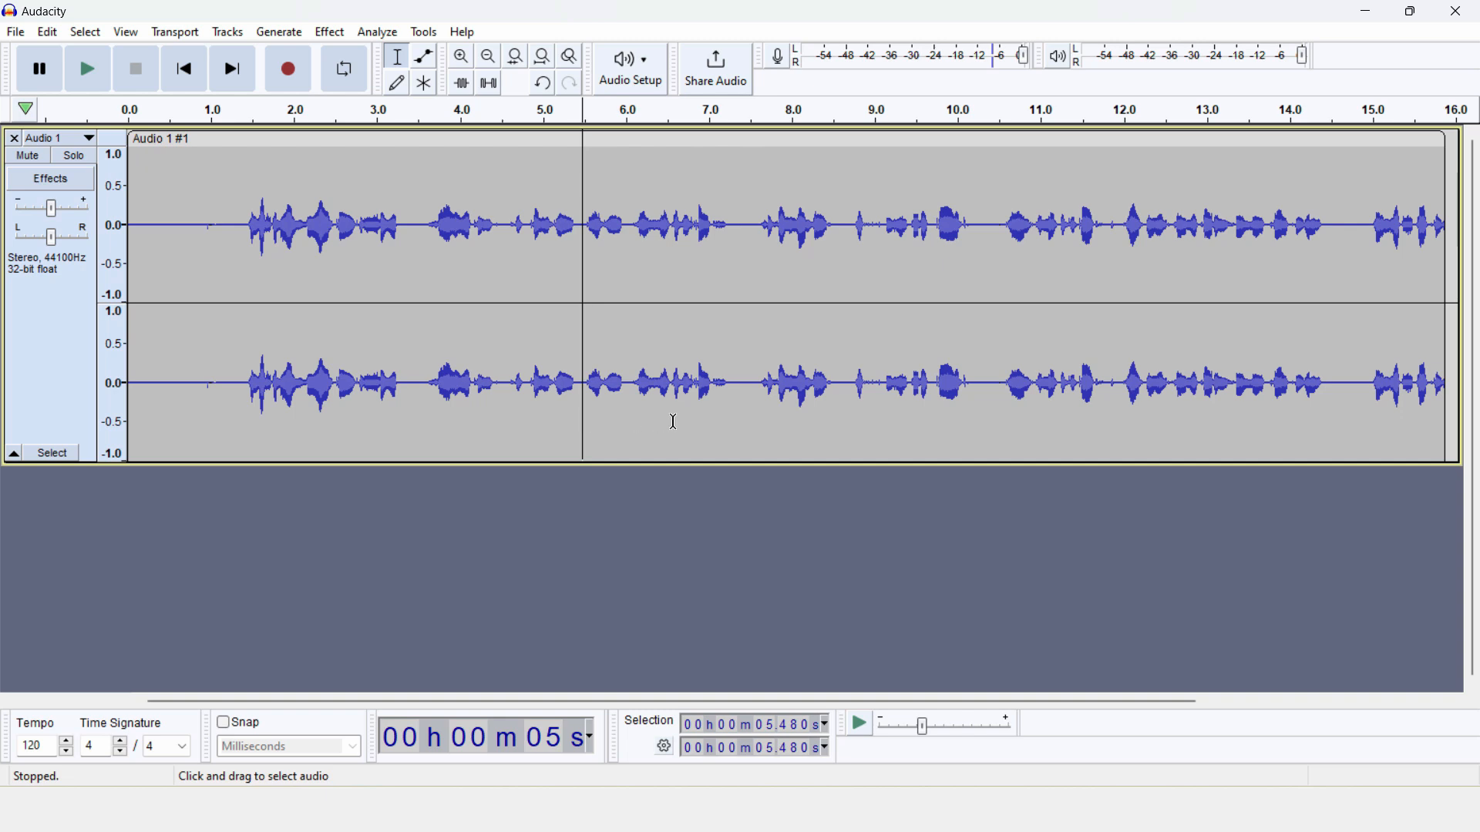
{"action": "left_click", "coordinate": [734, 420]}
{"action": "key", "text": "ctrl+i"}
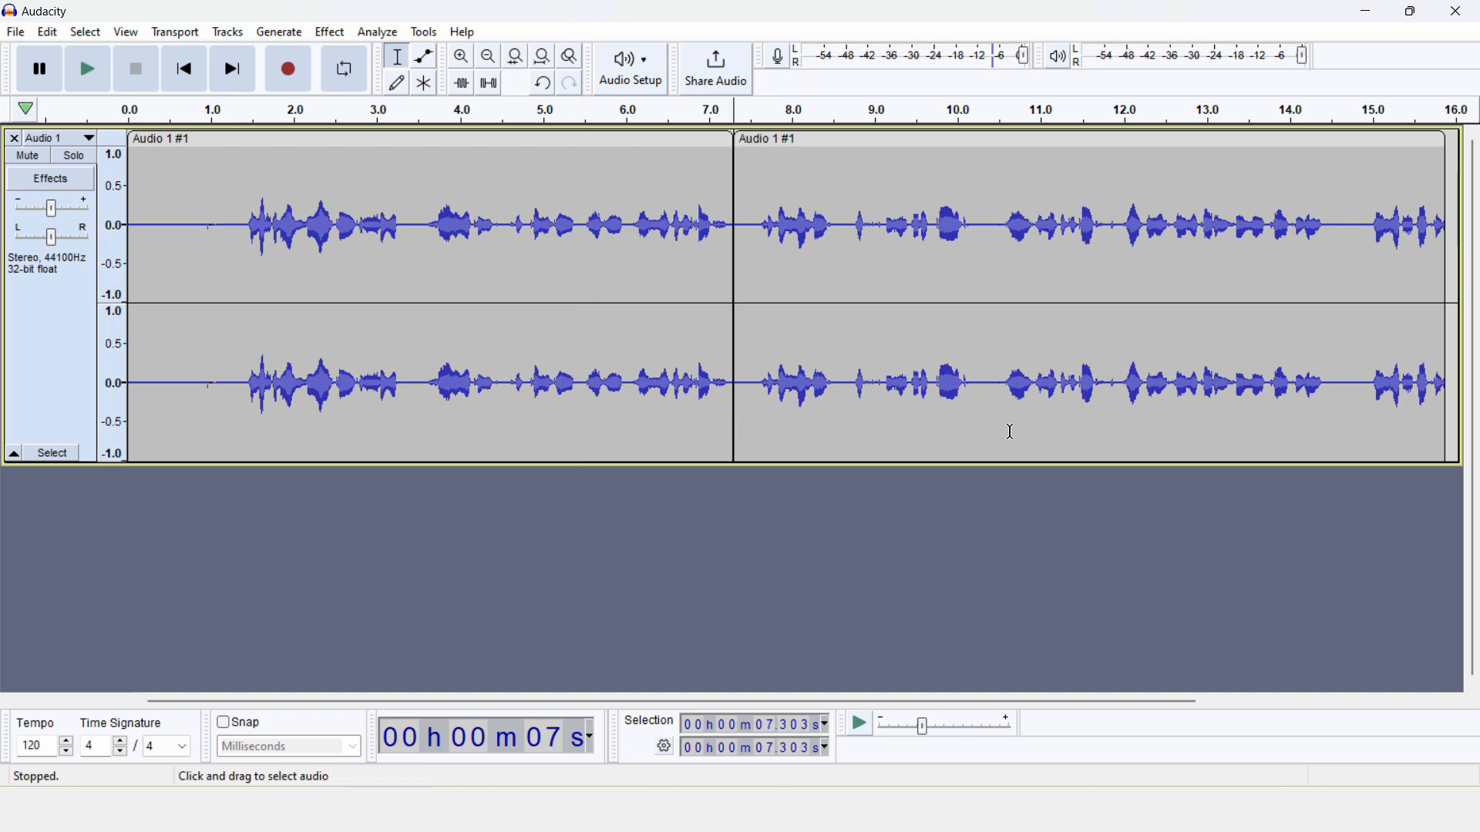
Split the second clip again at about 11.9 seconds and delete the resulting middle clip, leaving its gap open.
{"action": "left_click", "coordinate": [1116, 423]}
{"action": "key", "text": "ctrl+i"}
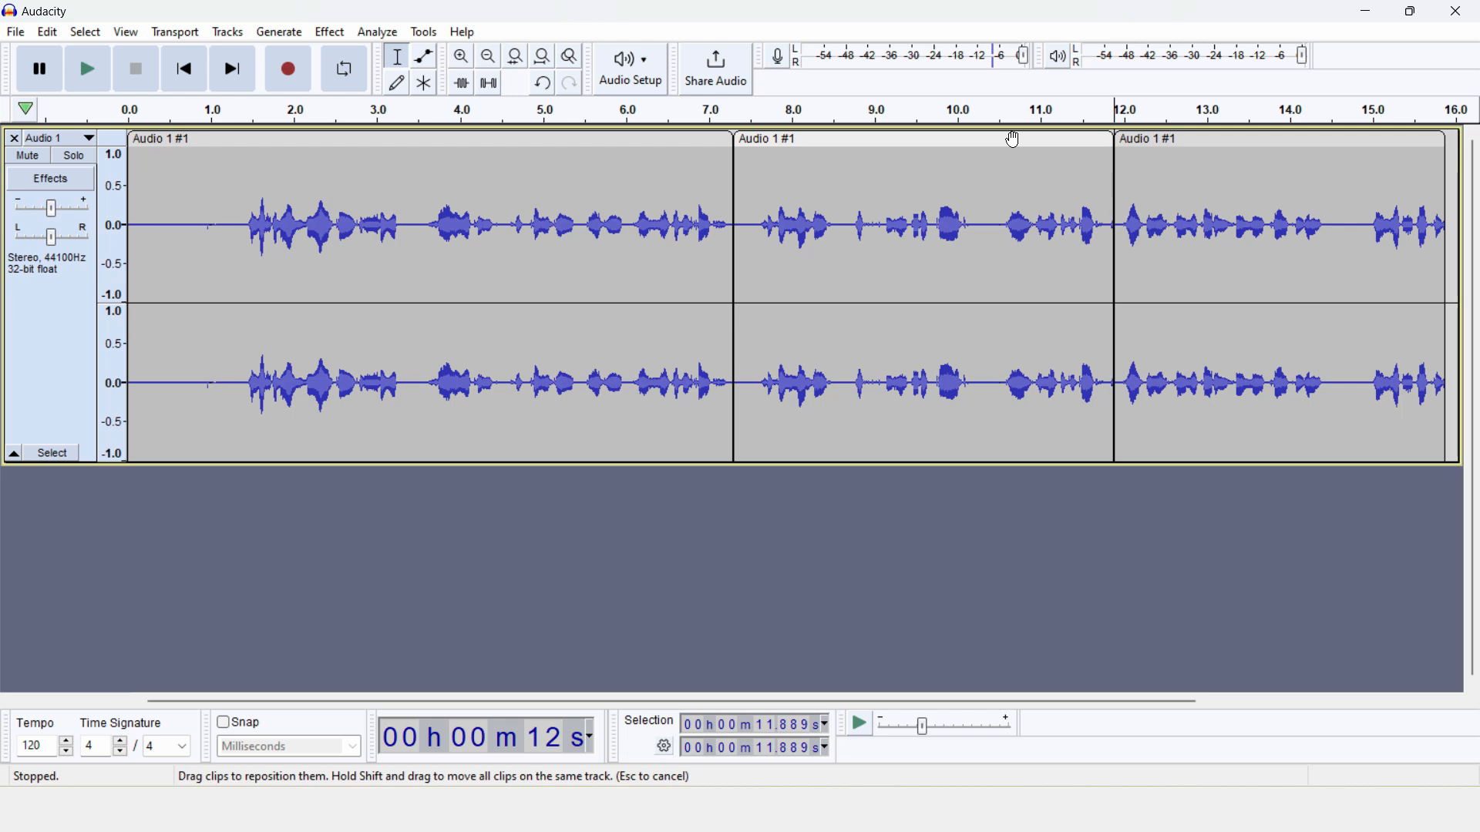
{"action": "left_click", "coordinate": [1014, 139]}
{"action": "key", "text": "Delete"}
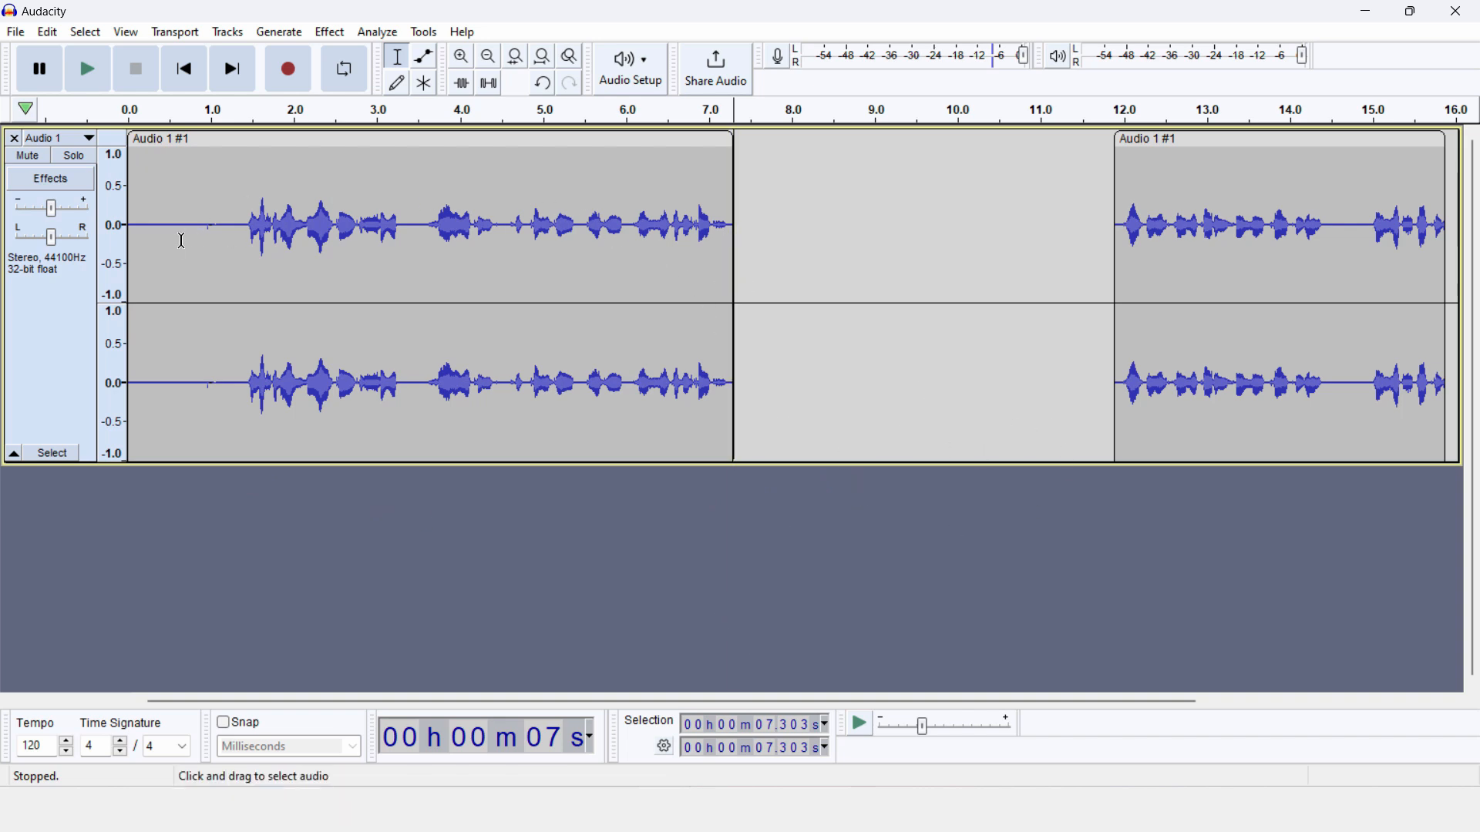
Select the first clip of Audio 1 and add a new stereo track to the project.
{"action": "left_click", "coordinate": [132, 223]}
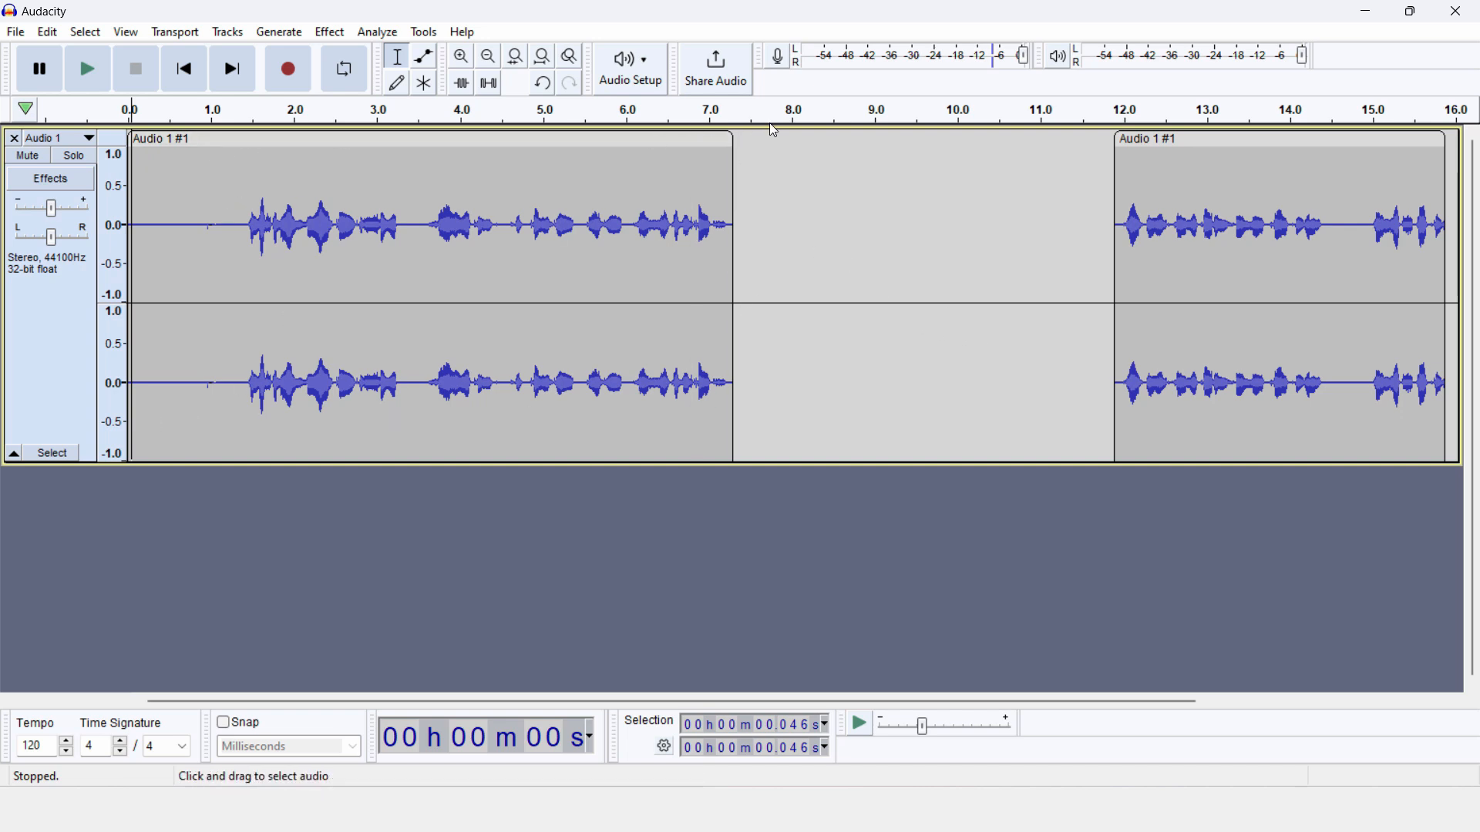
{"action": "left_click", "coordinate": [232, 34]}
{"action": "mouse_move", "coordinate": [246, 59]}
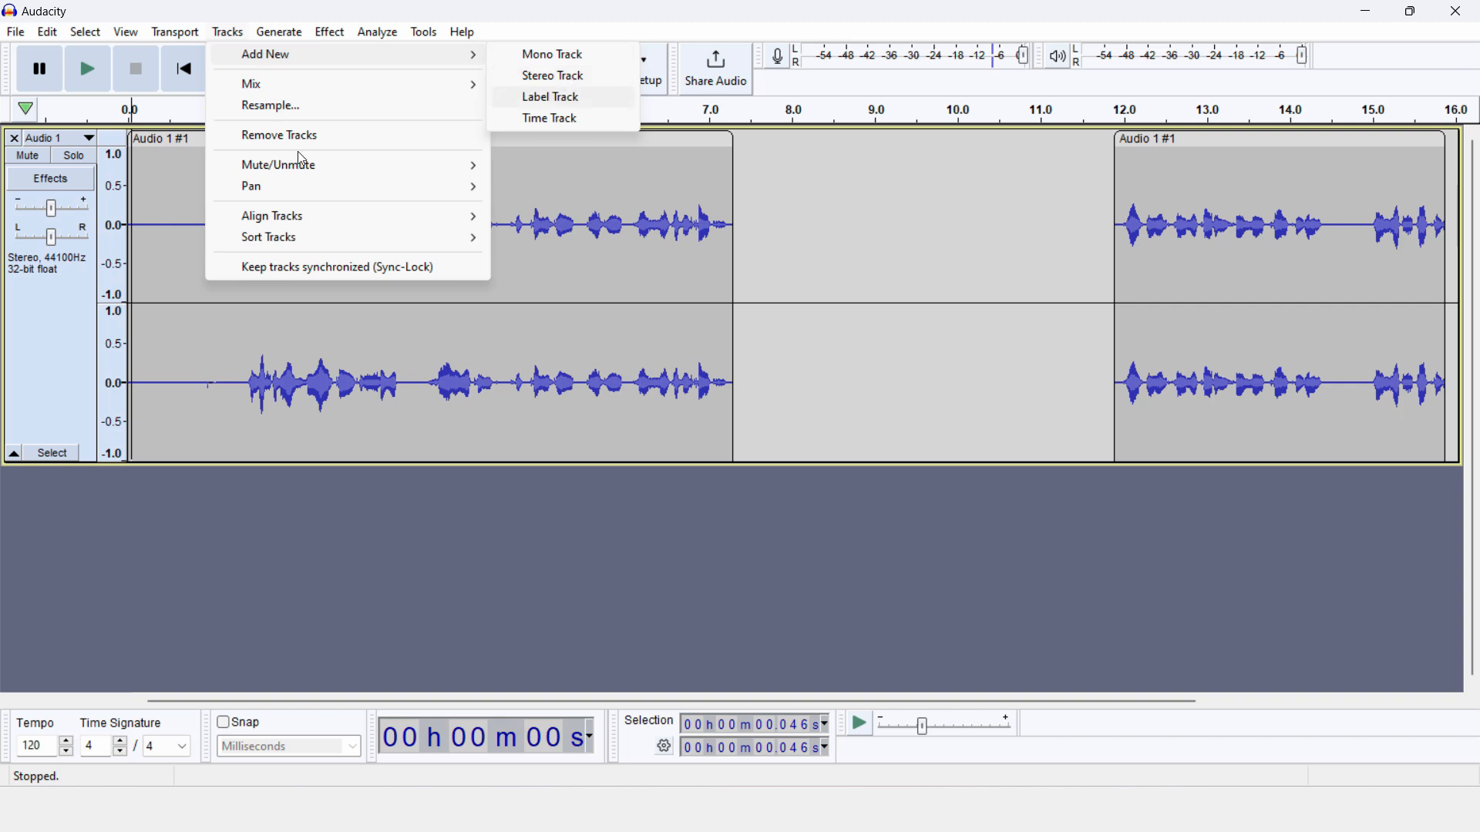
{"action": "left_click", "coordinate": [192, 141]}
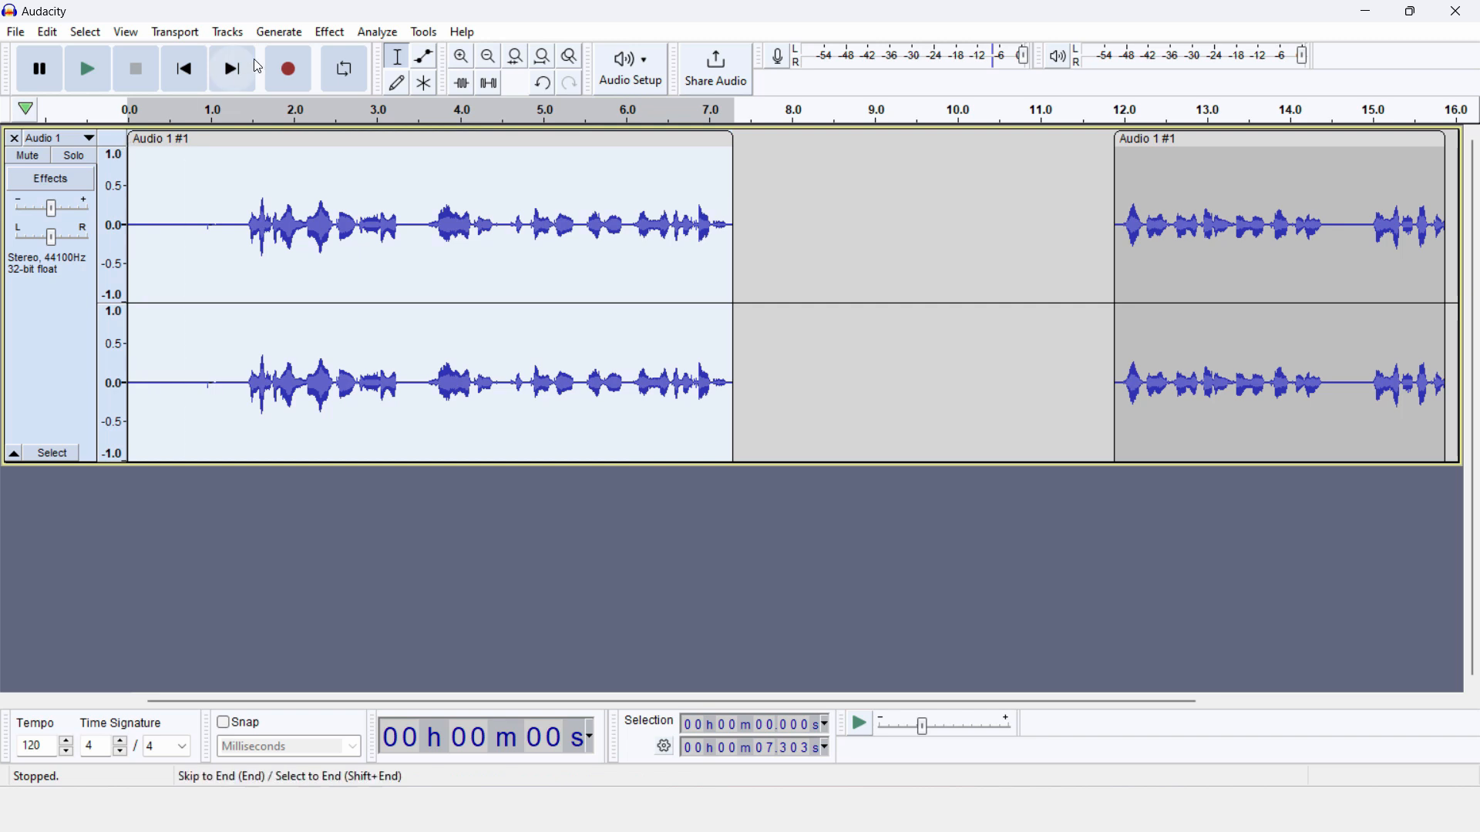
{"action": "left_click", "coordinate": [229, 33]}
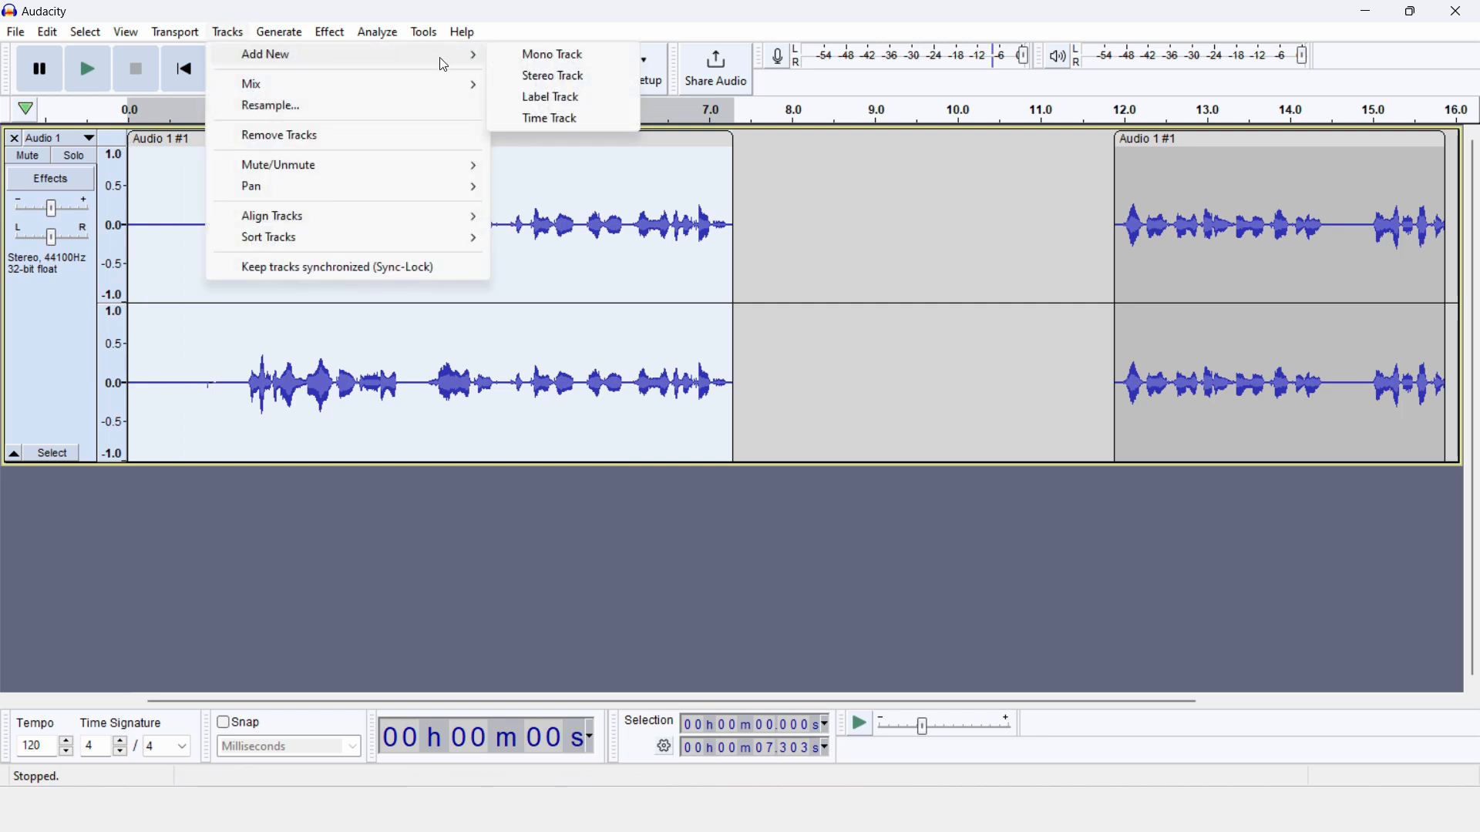
{"action": "left_click", "coordinate": [533, 77]}
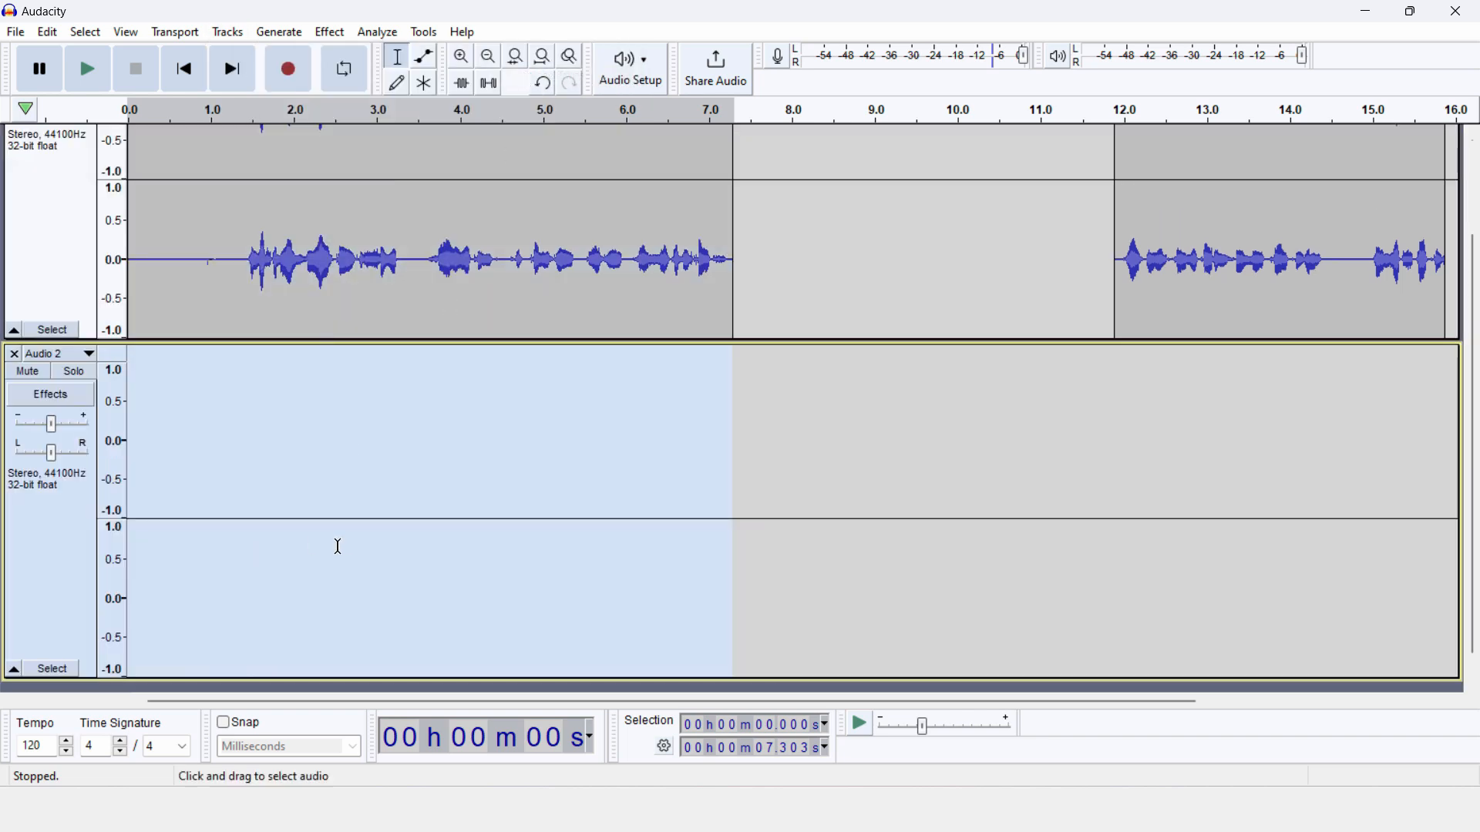
Place the cursor on the new Audio 2 track at about 7.3 seconds, level with the end of the first clip above.
{"action": "left_click", "coordinate": [669, 512]}
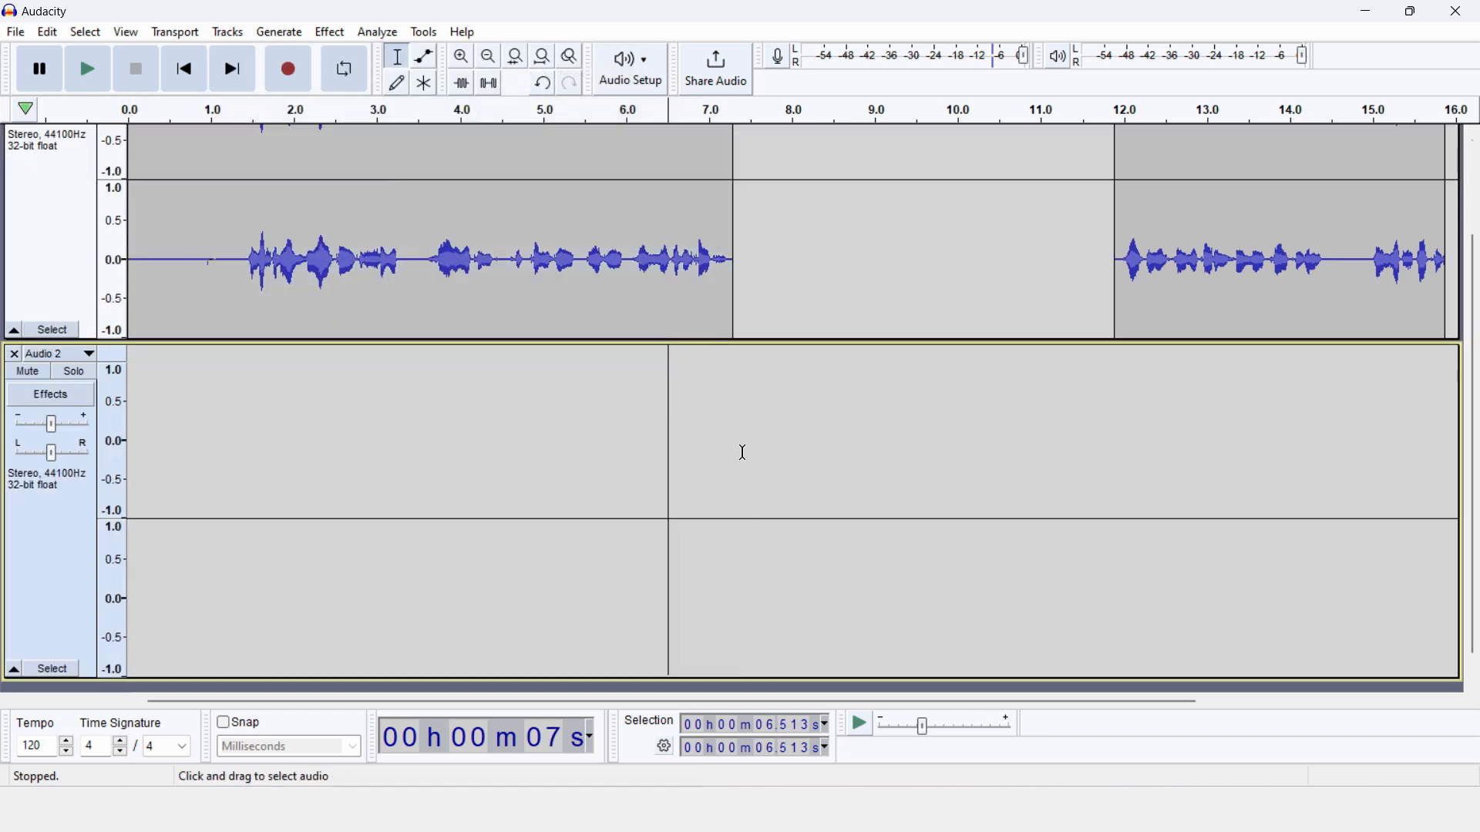
{"action": "left_click", "coordinate": [626, 493]}
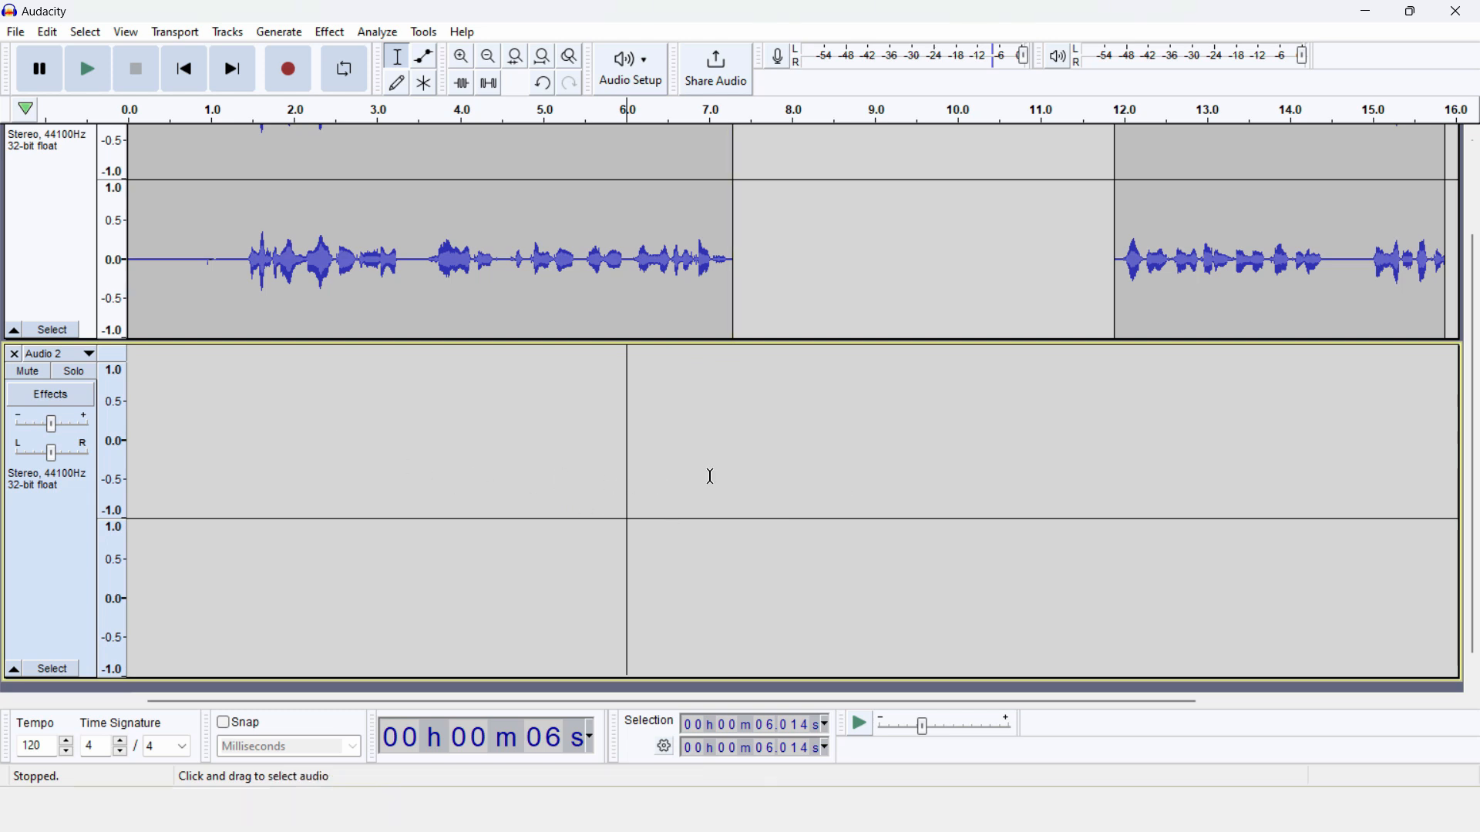
{"action": "scroll", "coordinate": [608, 560], "scroll_direction": "up", "scroll_amount": 3}
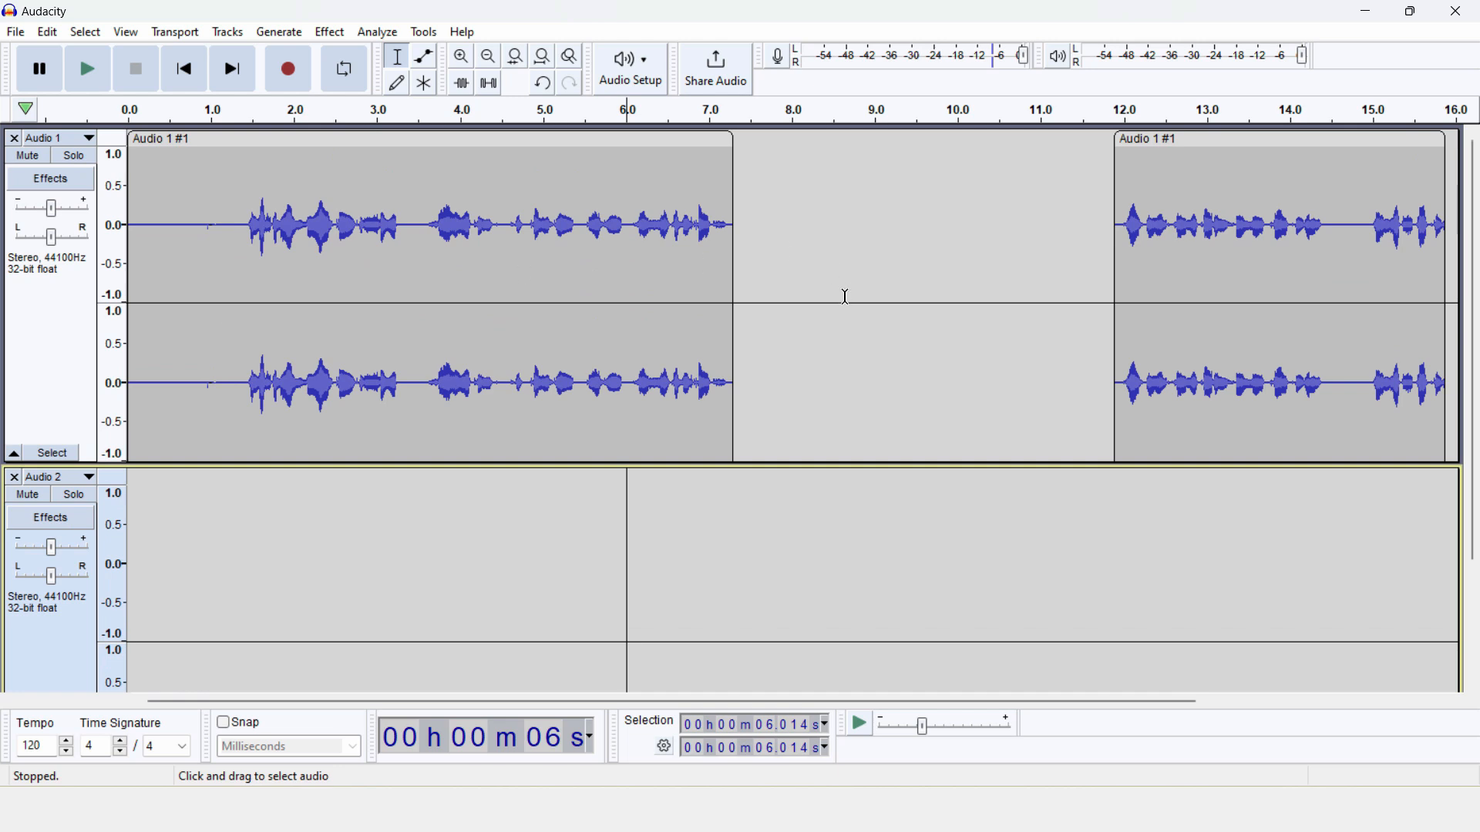
{"action": "left_click", "coordinate": [734, 474]}
{"action": "scroll", "coordinate": [708, 484], "scroll_direction": "down", "scroll_amount": 3}
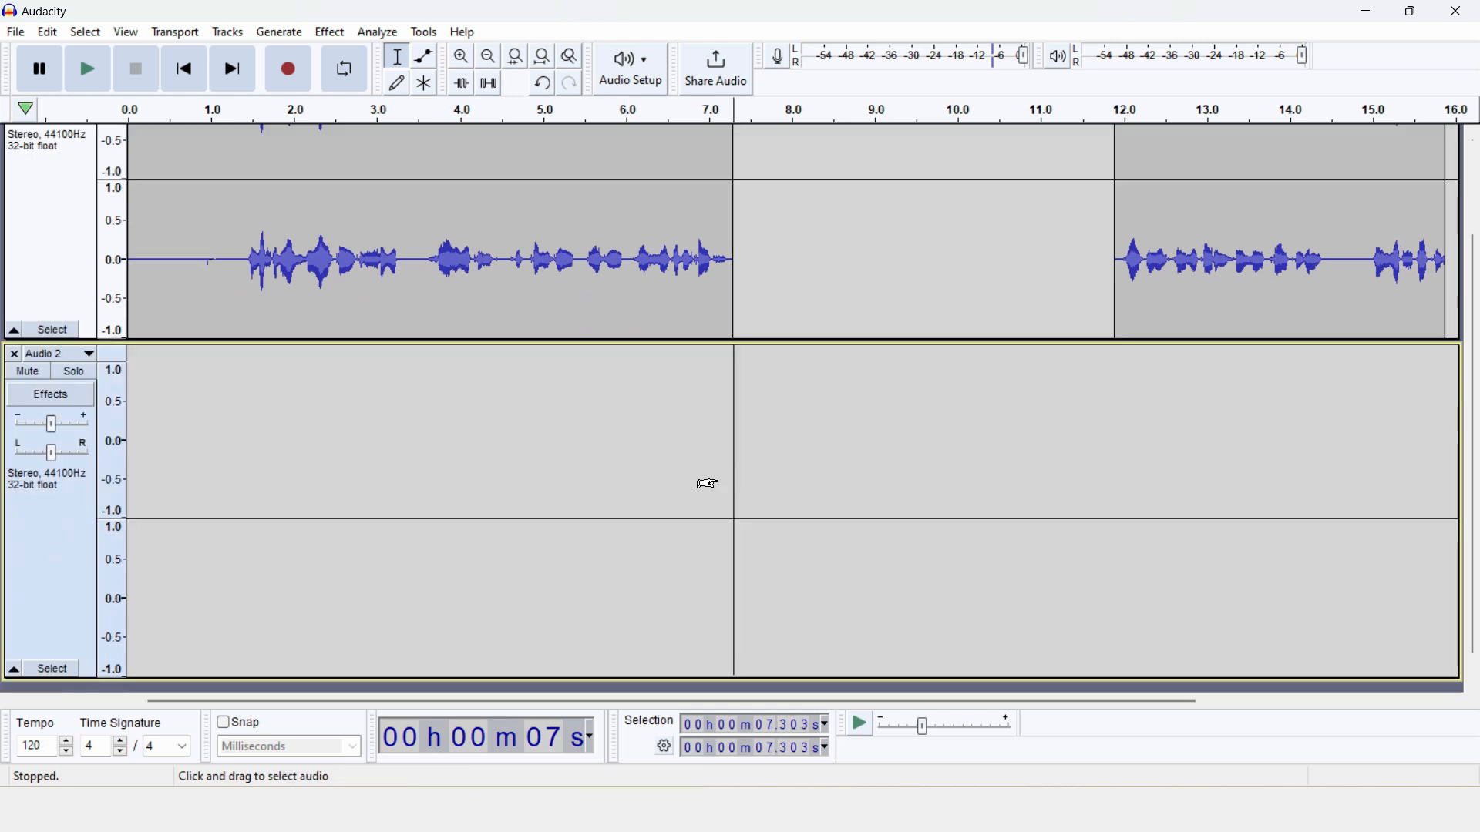
Record a take on Audio 2 from the start of the timeline and stop it at about 11.6 seconds.
{"action": "left_click", "coordinate": [131, 407]}
{"action": "key", "text": "Home"}
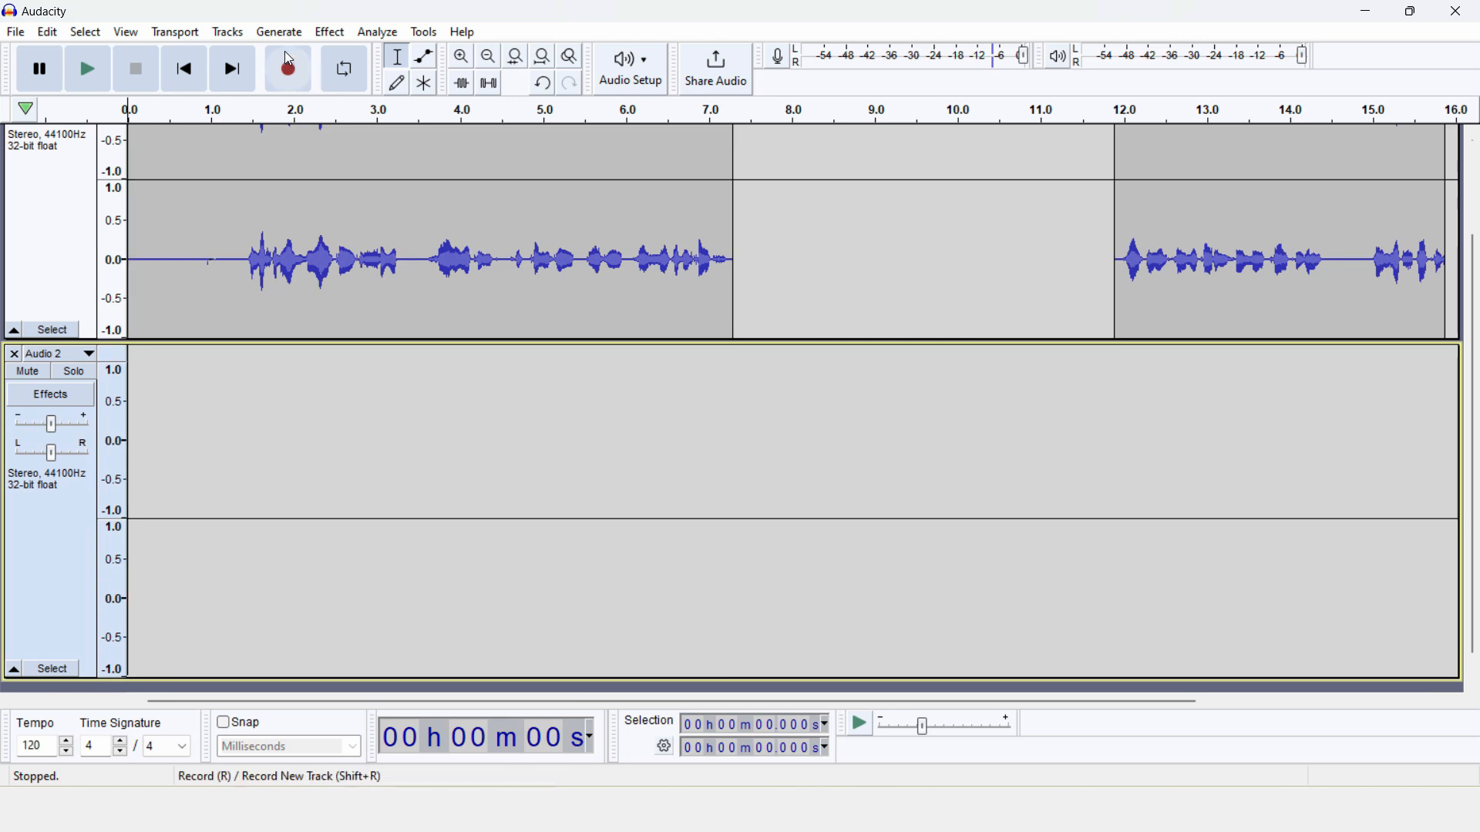
{"action": "left_click", "coordinate": [300, 76]}
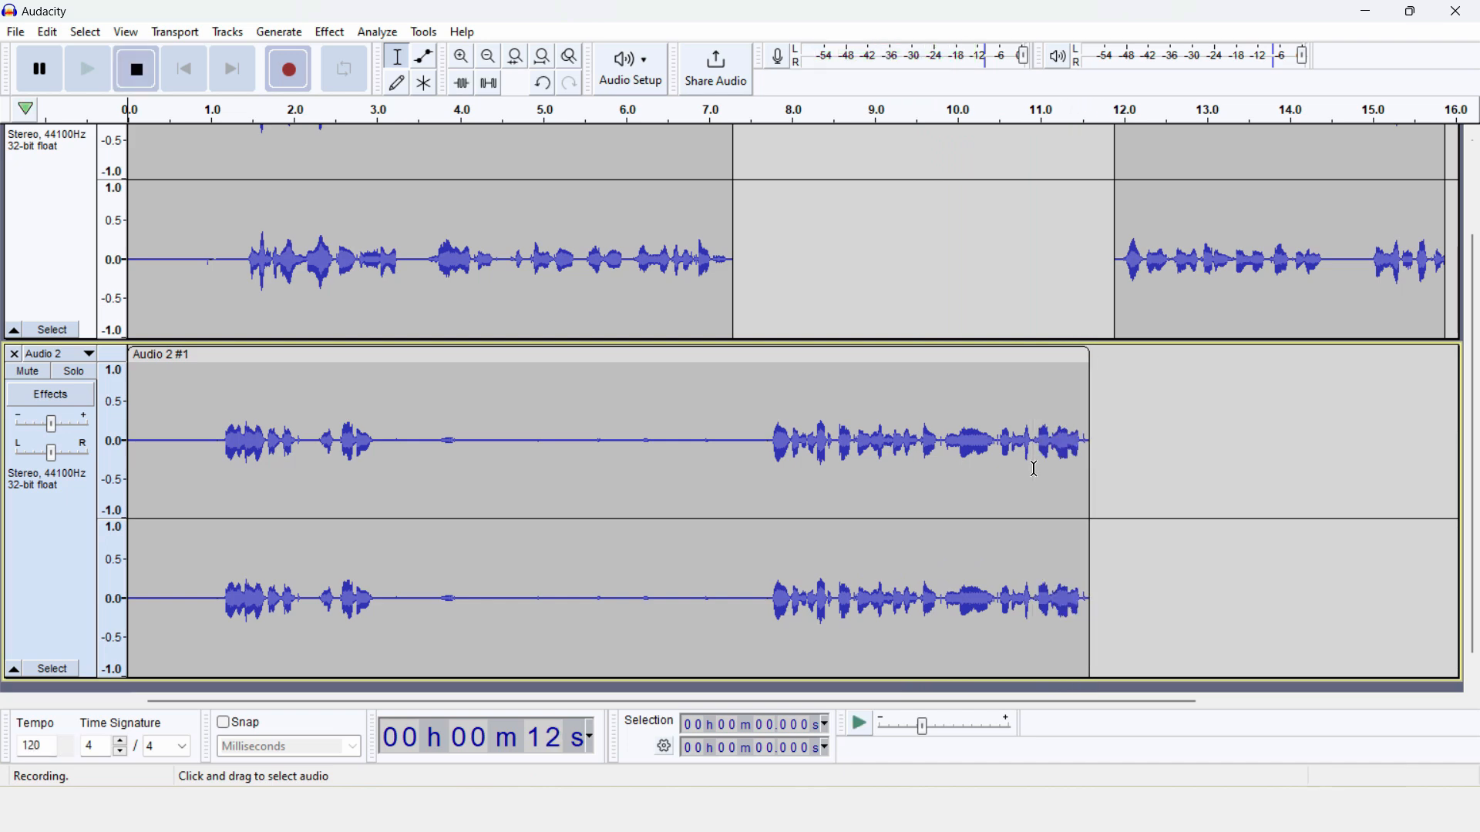
{"action": "key", "text": "space"}
Add a new mono track below Audio 2.
{"action": "scroll", "coordinate": [1030, 466], "scroll_direction": "up", "scroll_amount": 2}
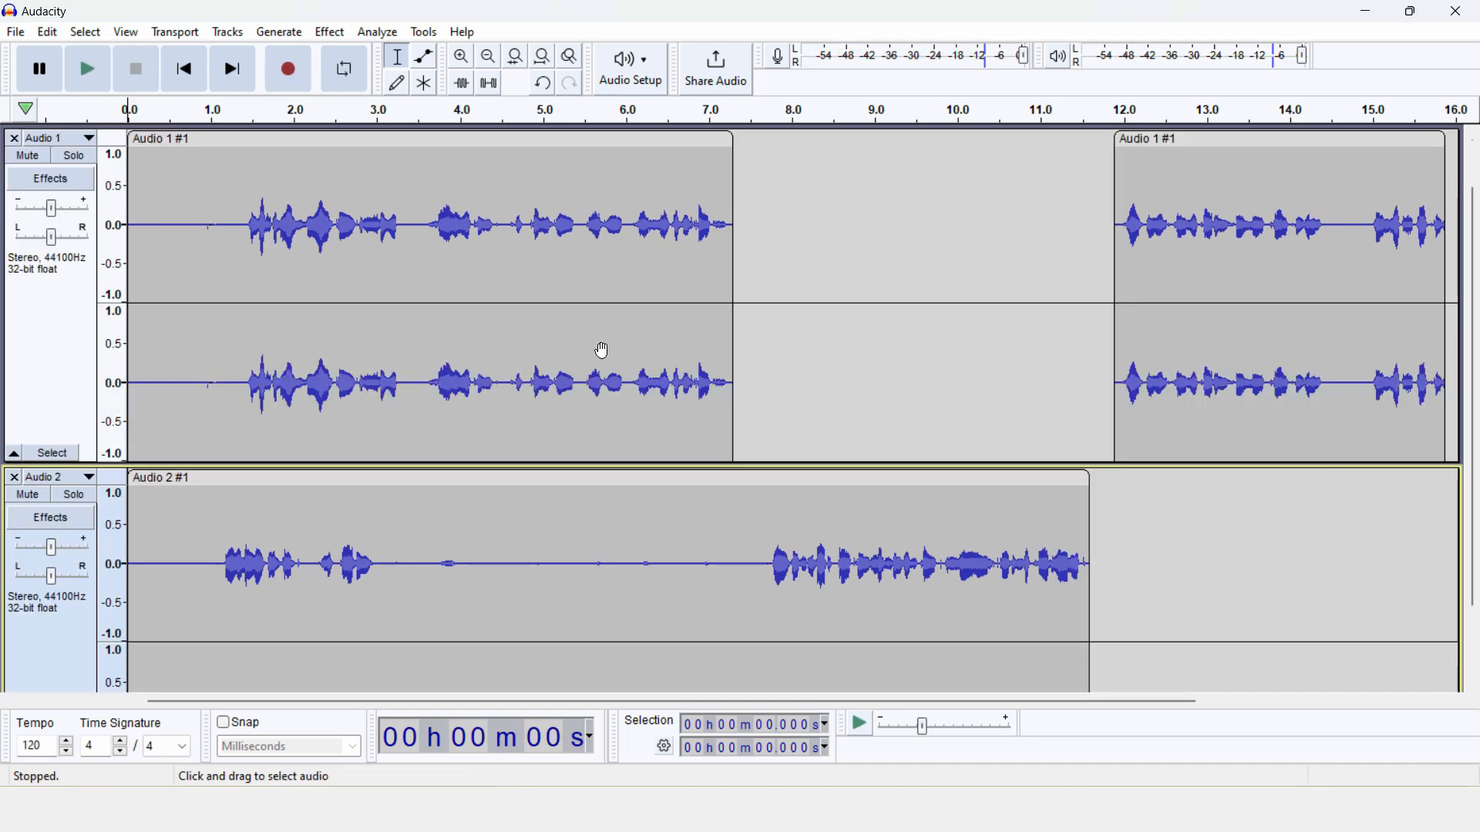
{"action": "scroll", "coordinate": [602, 350], "scroll_direction": "down", "scroll_amount": 2}
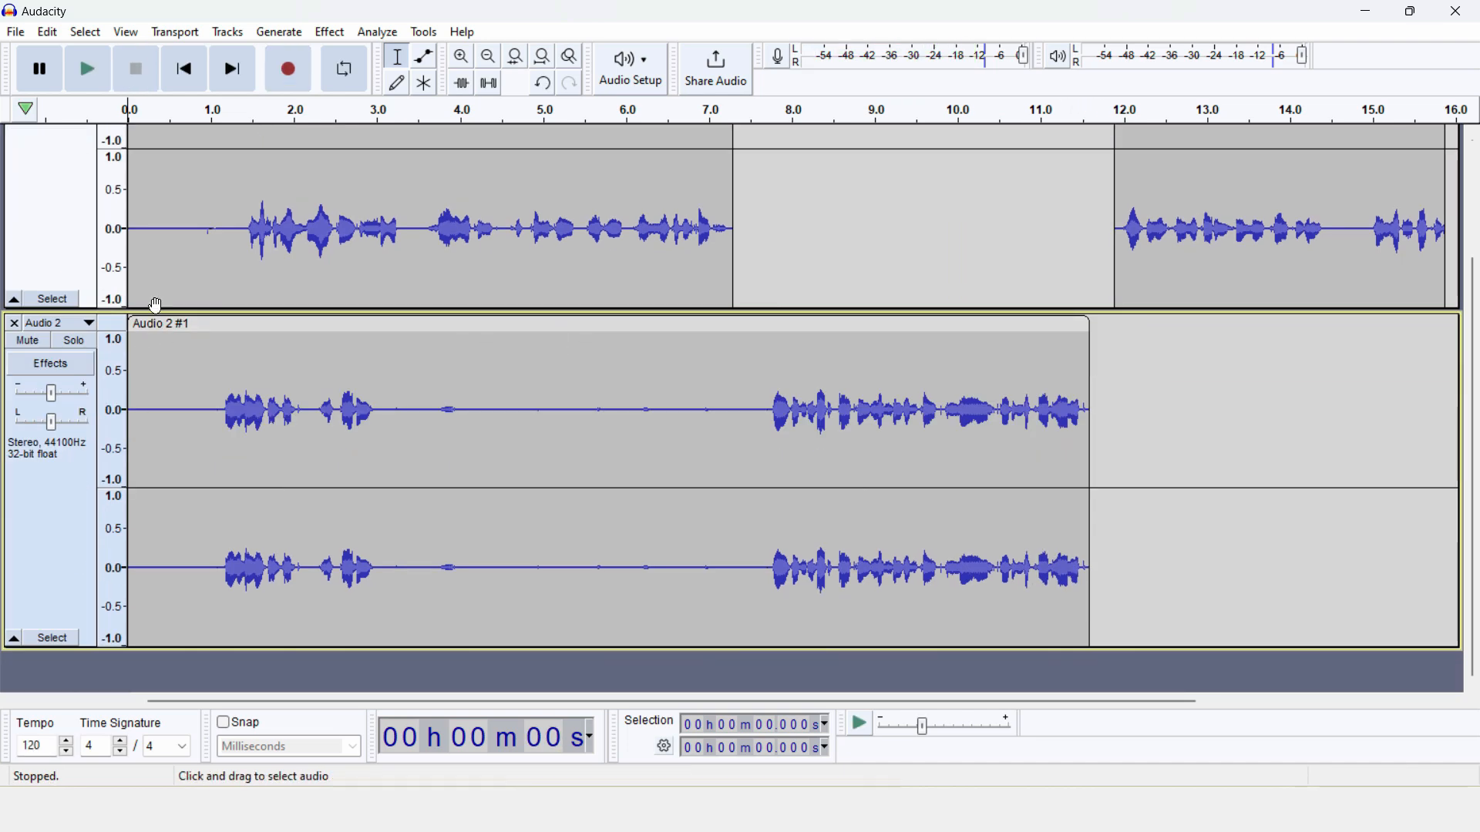
{"action": "left_click", "coordinate": [229, 34]}
{"action": "mouse_move", "coordinate": [242, 56]}
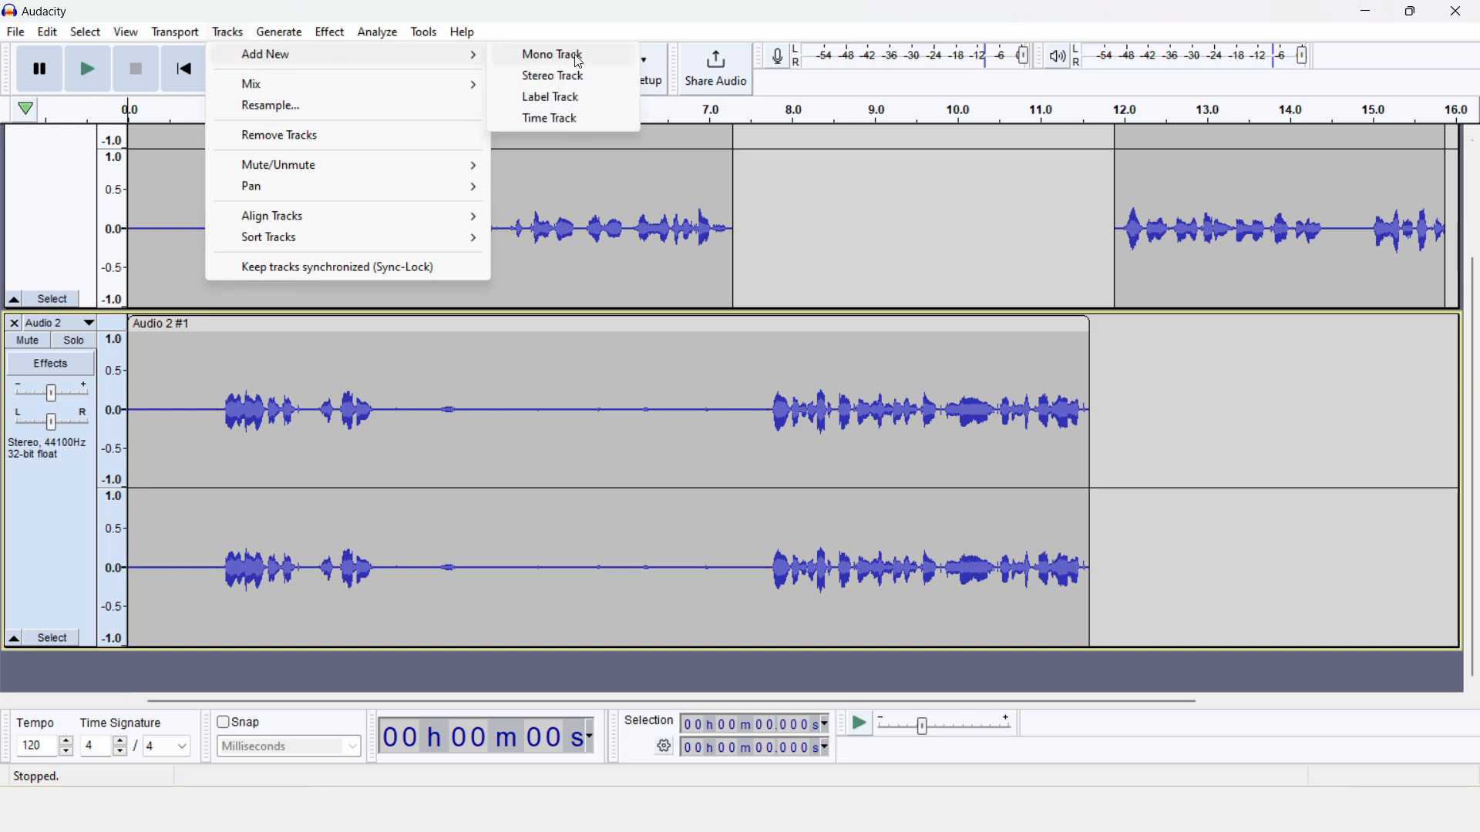
{"action": "left_click", "coordinate": [574, 56]}
Try to record on the mono track with the cursor at about 3.6 seconds, stopping the recording at about 25.4 seconds.
{"action": "left_click", "coordinate": [290, 611]}
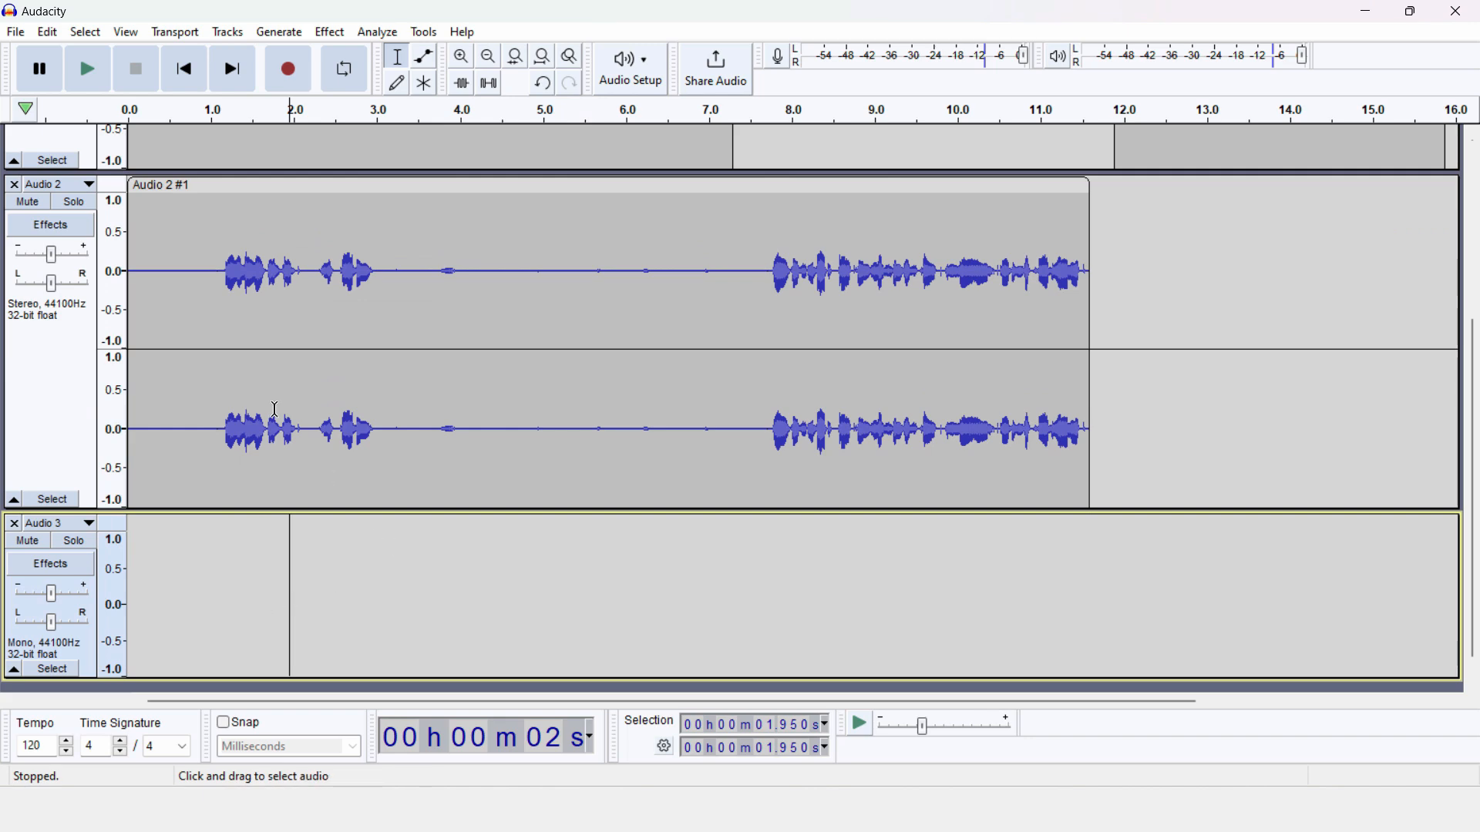
{"action": "left_click", "coordinate": [430, 588]}
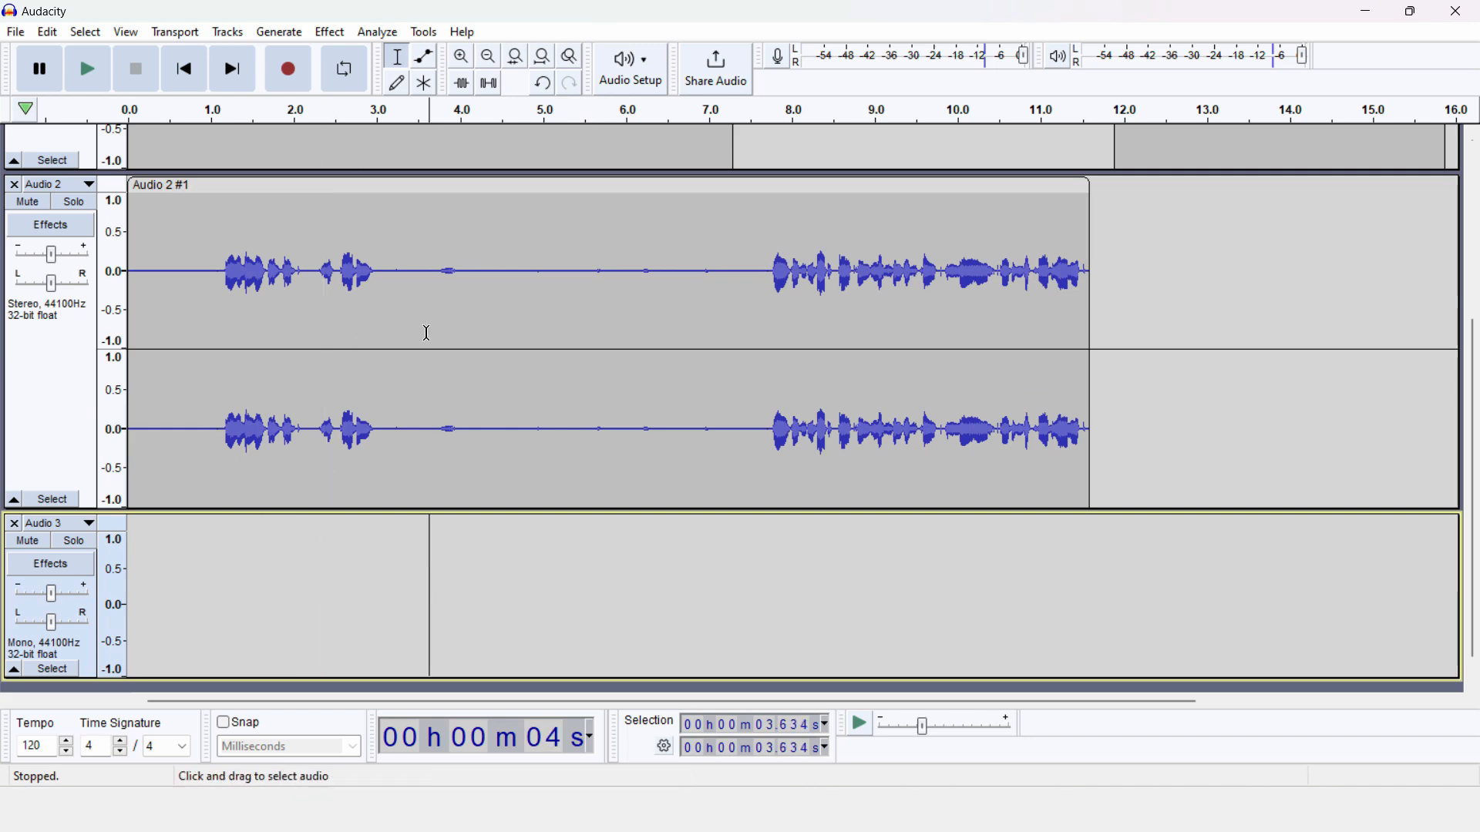
{"action": "left_click", "coordinate": [289, 70]}
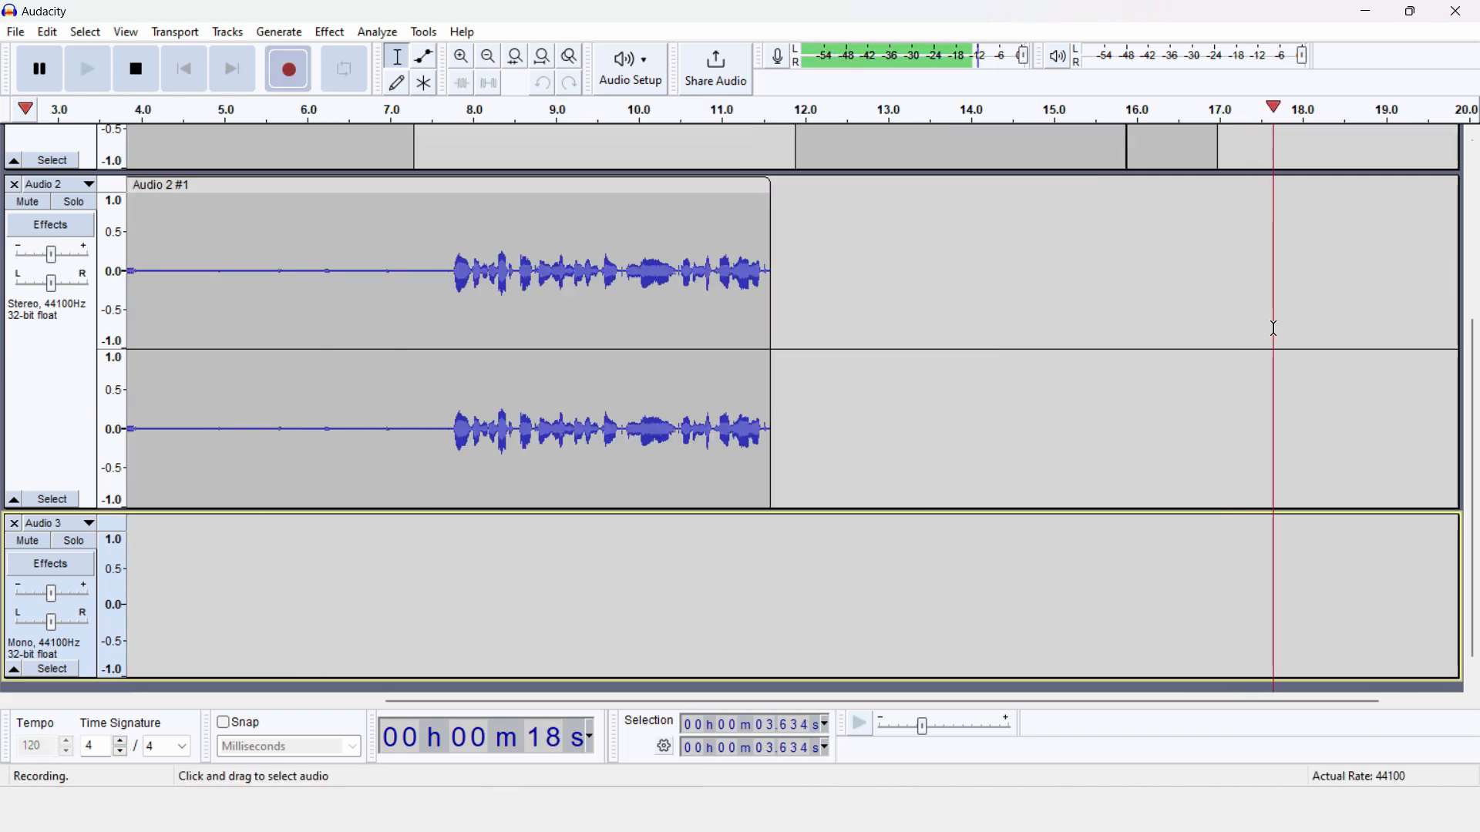
{"action": "scroll", "coordinate": [1321, 353], "scroll_direction": "up", "scroll_amount": 5}
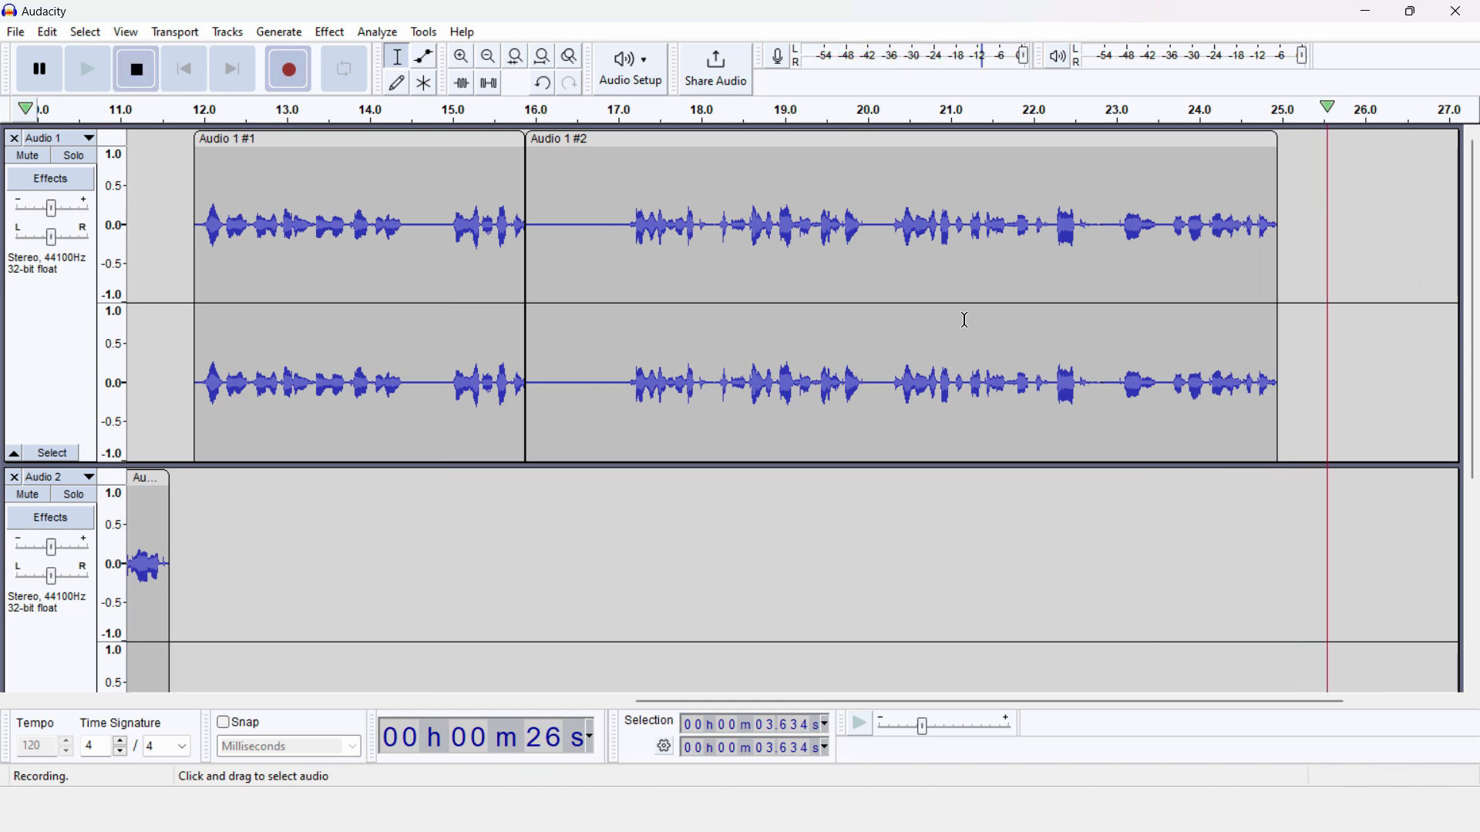
{"action": "key", "text": "space"}
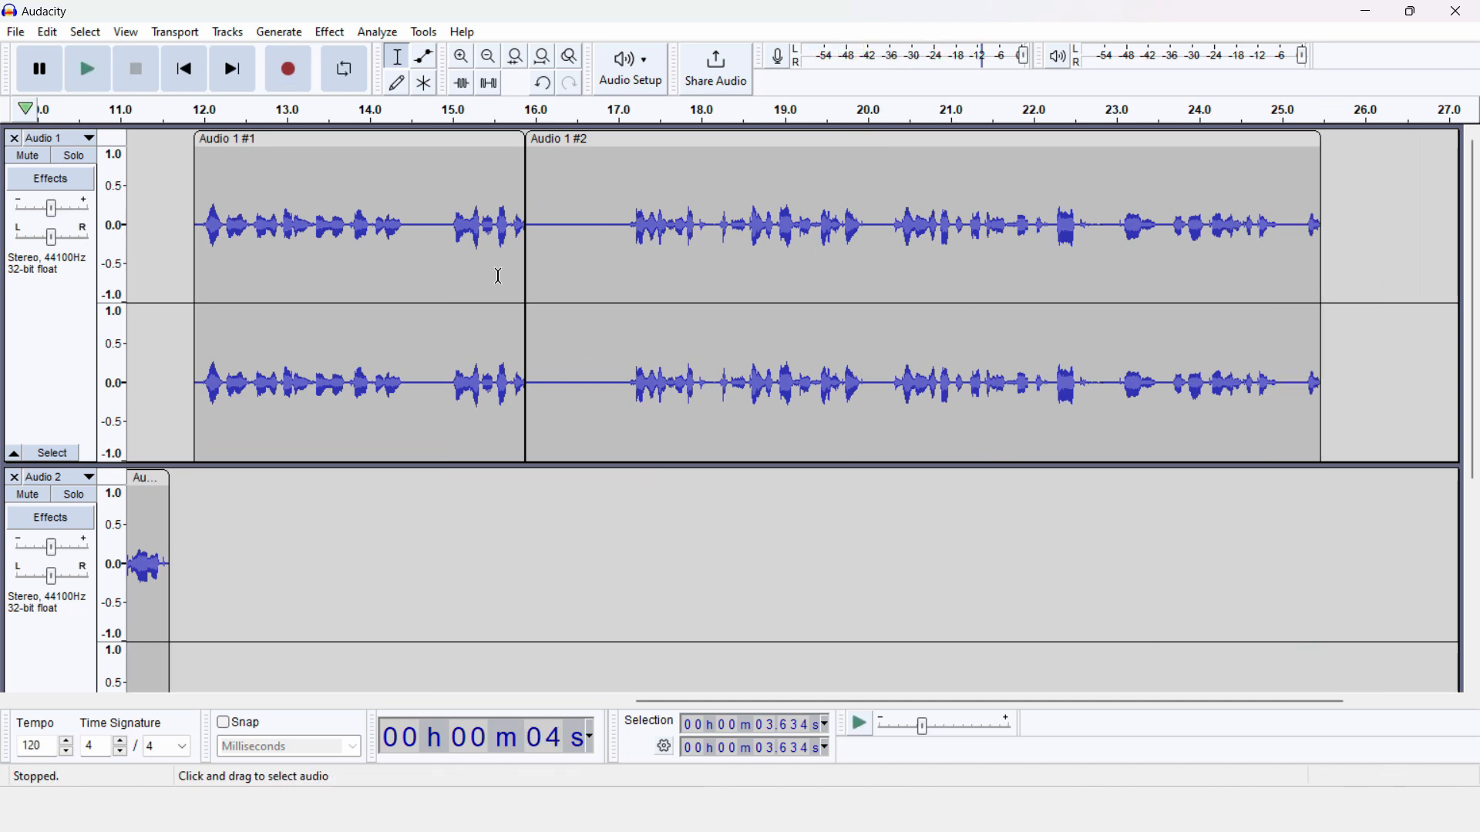
Add another stereo track below the mono track.
{"action": "left_click", "coordinate": [231, 34]}
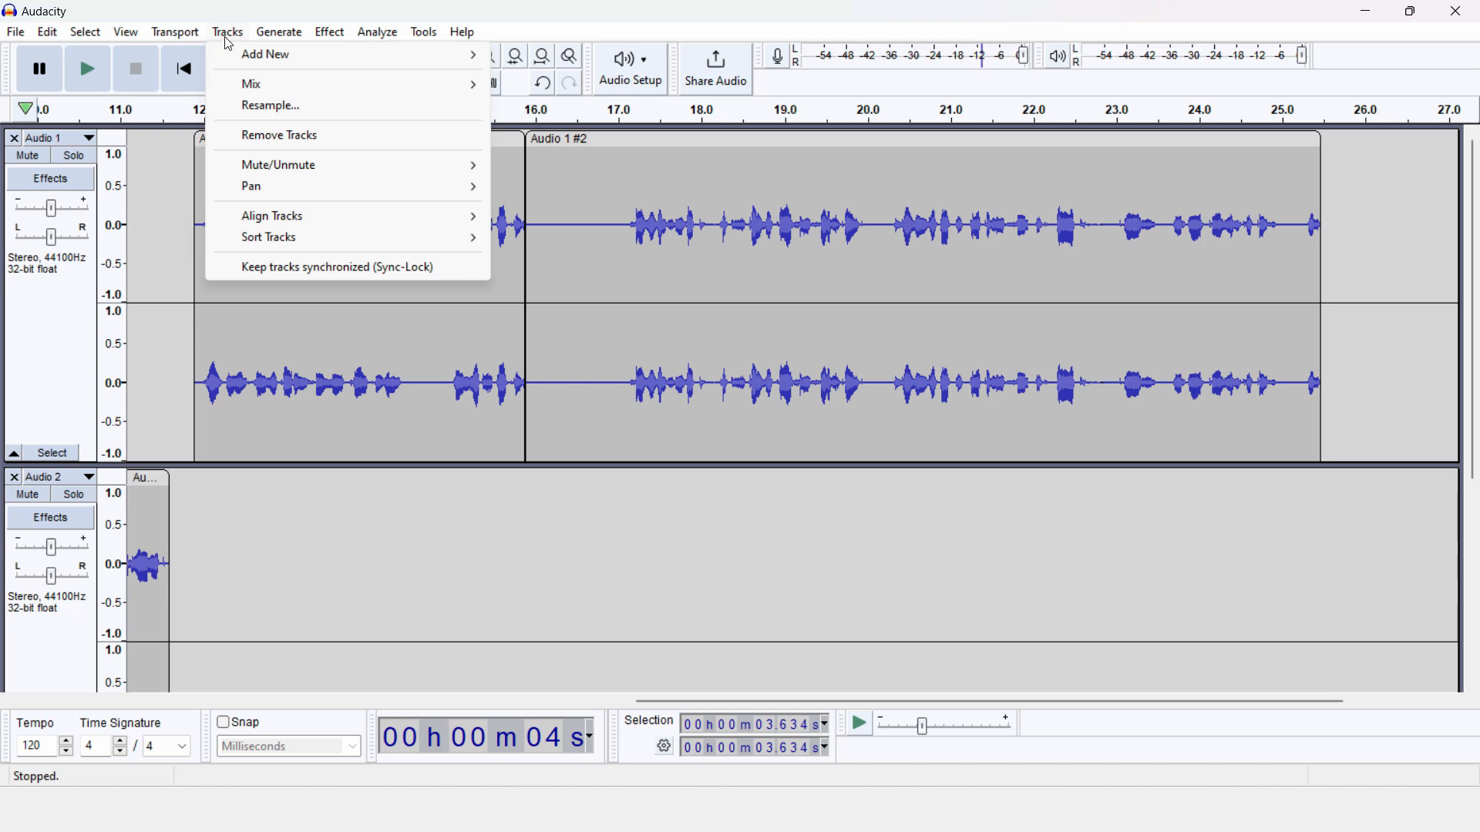
{"action": "mouse_move", "coordinate": [363, 51]}
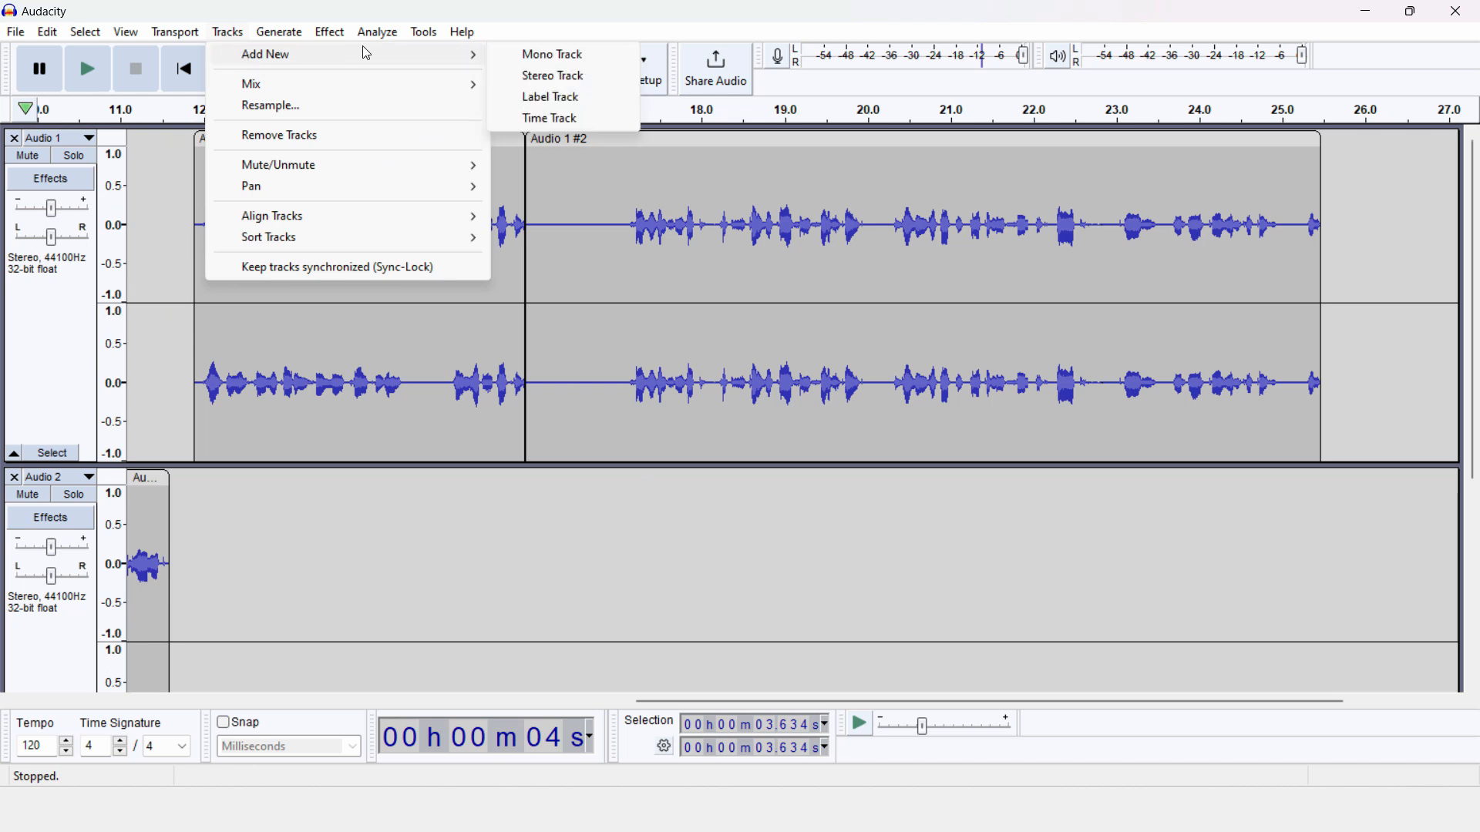
{"action": "left_click", "coordinate": [571, 83]}
Record a short clip of about 3.5 seconds on Audio 4 starting at about 12.6 seconds, and select the empty stretch after it.
{"action": "left_click", "coordinate": [235, 551]}
{"action": "left_click", "coordinate": [175, 531]}
{"action": "scroll", "coordinate": [254, 539], "scroll_direction": "up", "scroll_amount": 3}
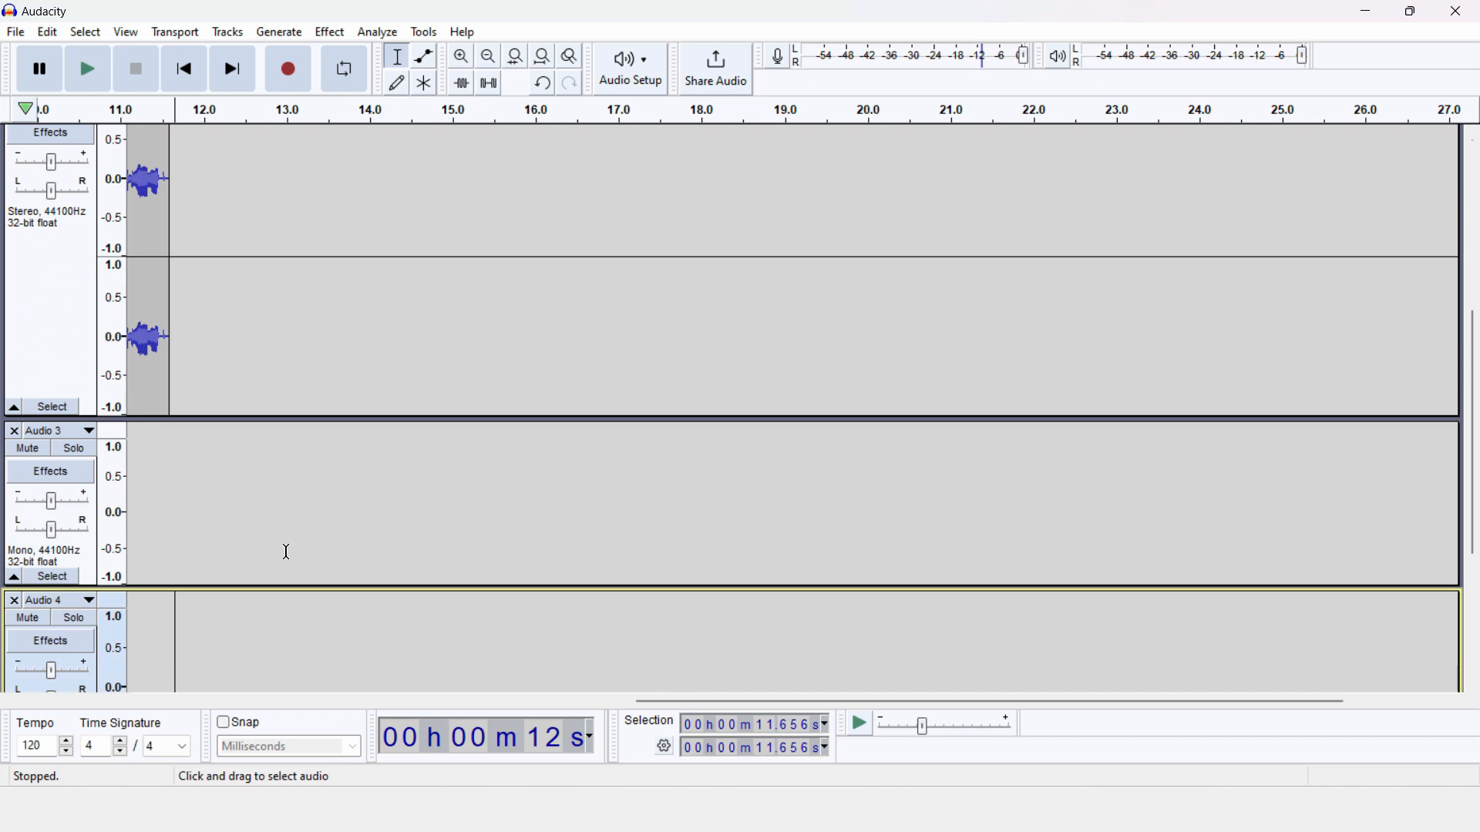
{"action": "scroll", "coordinate": [253, 615], "scroll_direction": "down", "scroll_amount": 3}
{"action": "left_click", "coordinate": [253, 501]}
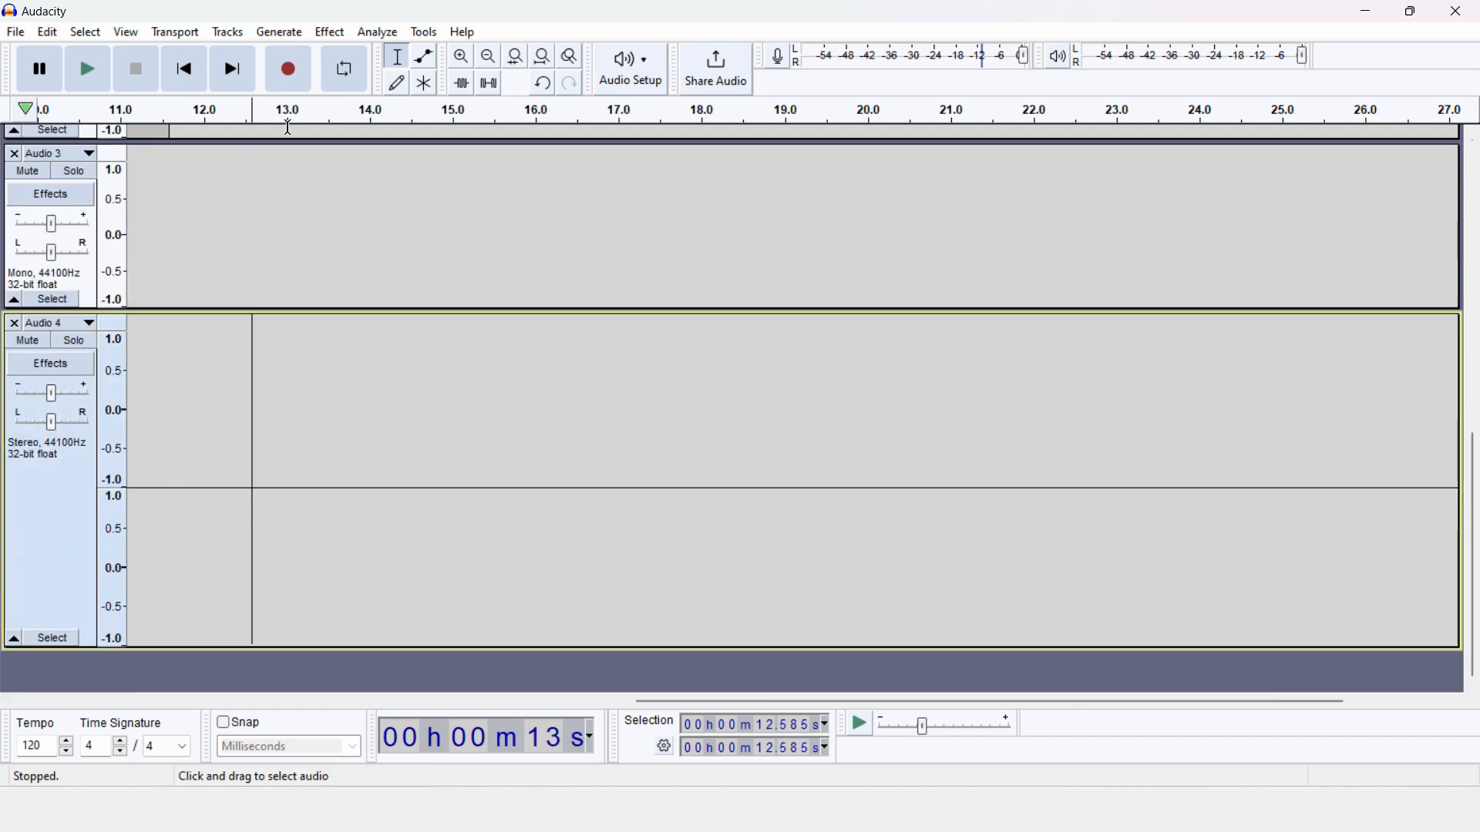
{"action": "key", "text": "r"}
{"action": "key", "text": "space"}
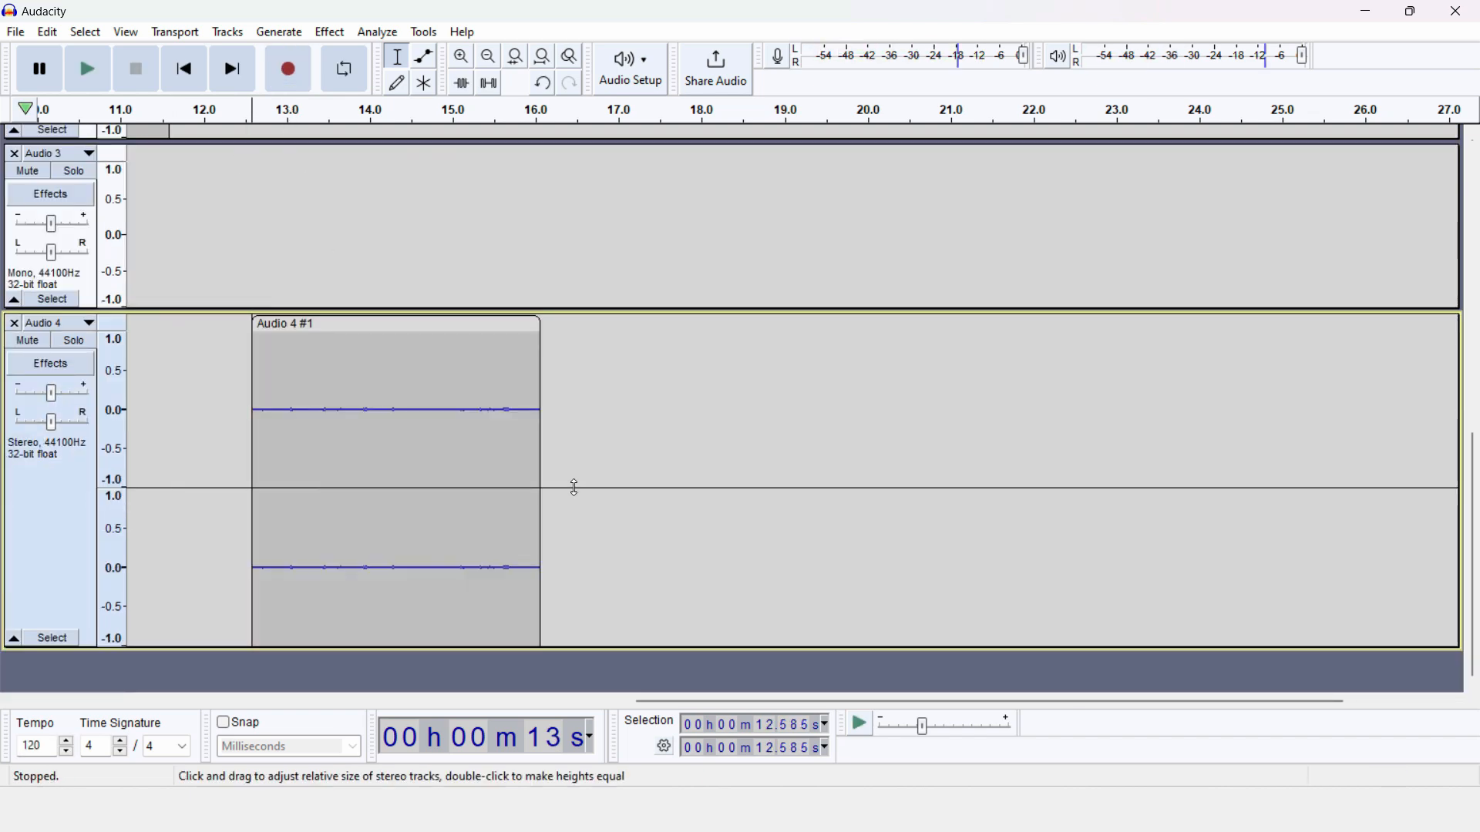
{"action": "left_click_drag", "start_coordinate": [562, 396], "coordinate": [898, 408]}
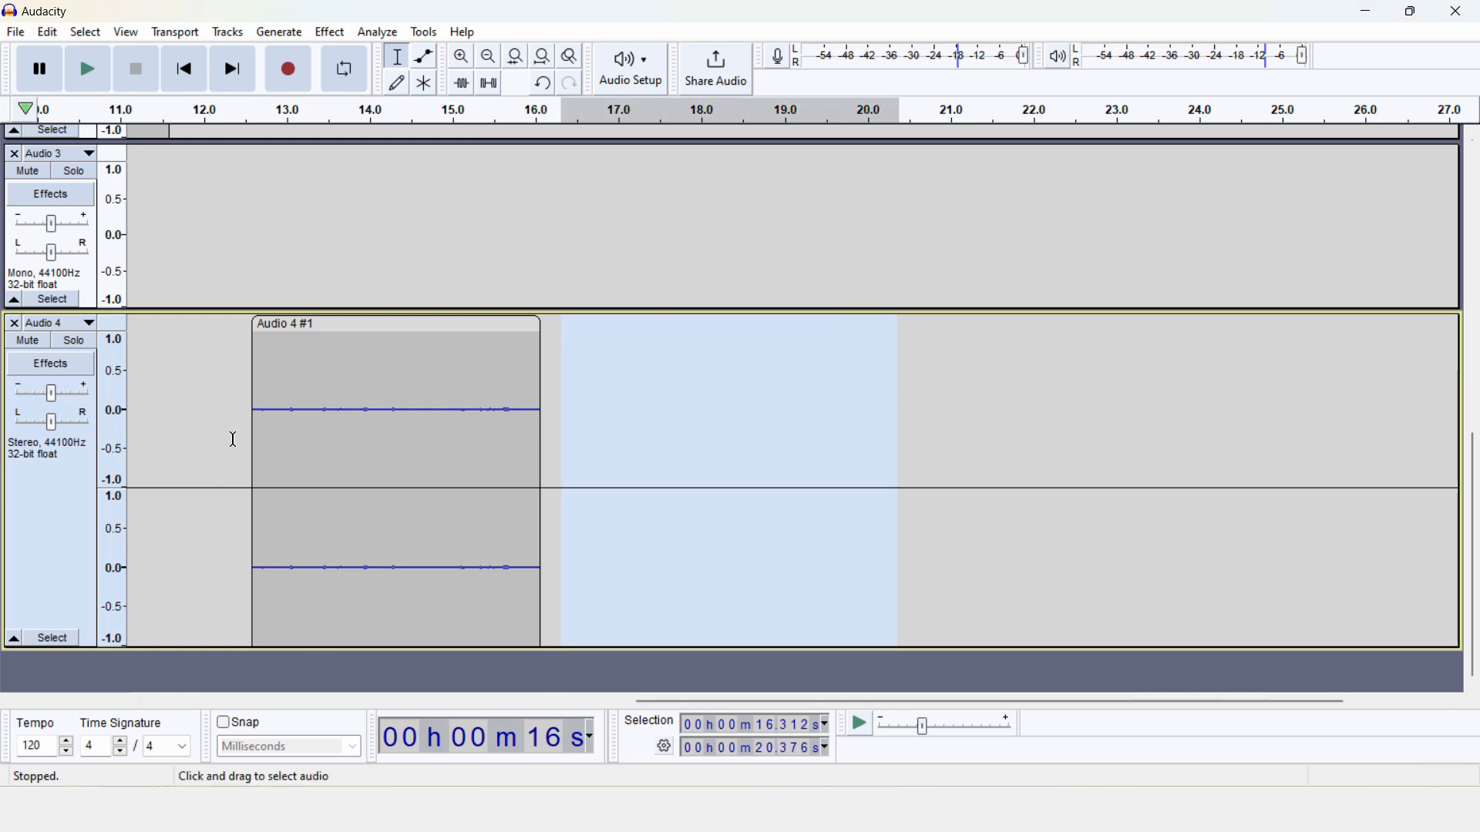
Remove the Audio 4, Audio 3 and Audio 2 tracks, keeping only Audio 1.
{"action": "left_click", "coordinate": [19, 330]}
{"action": "scroll", "coordinate": [23, 339], "scroll_direction": "up", "scroll_amount": 2}
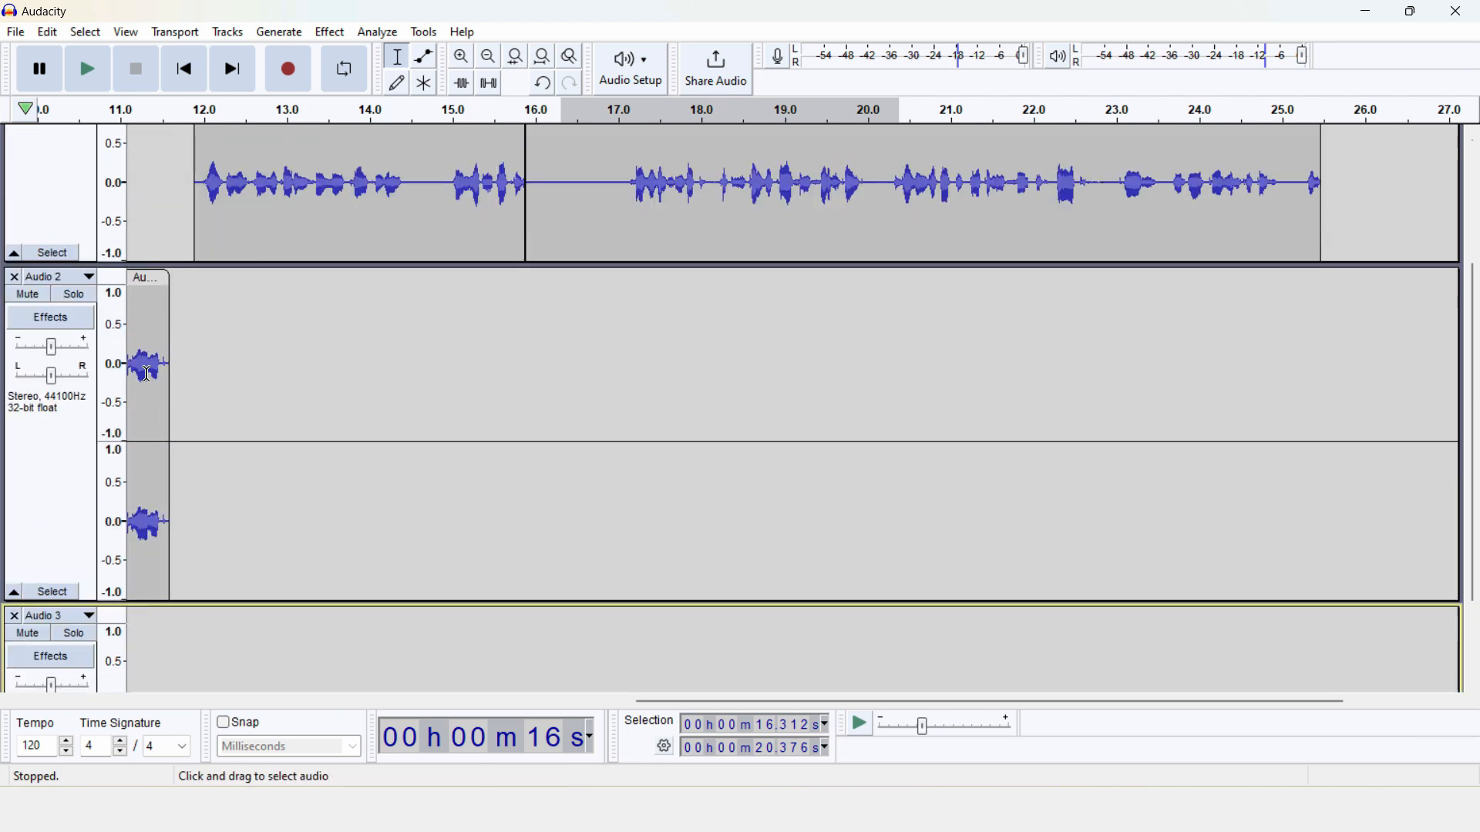
{"action": "left_click", "coordinate": [15, 276]}
{"action": "scroll", "coordinate": [25, 506], "scroll_direction": "up", "scroll_amount": 2}
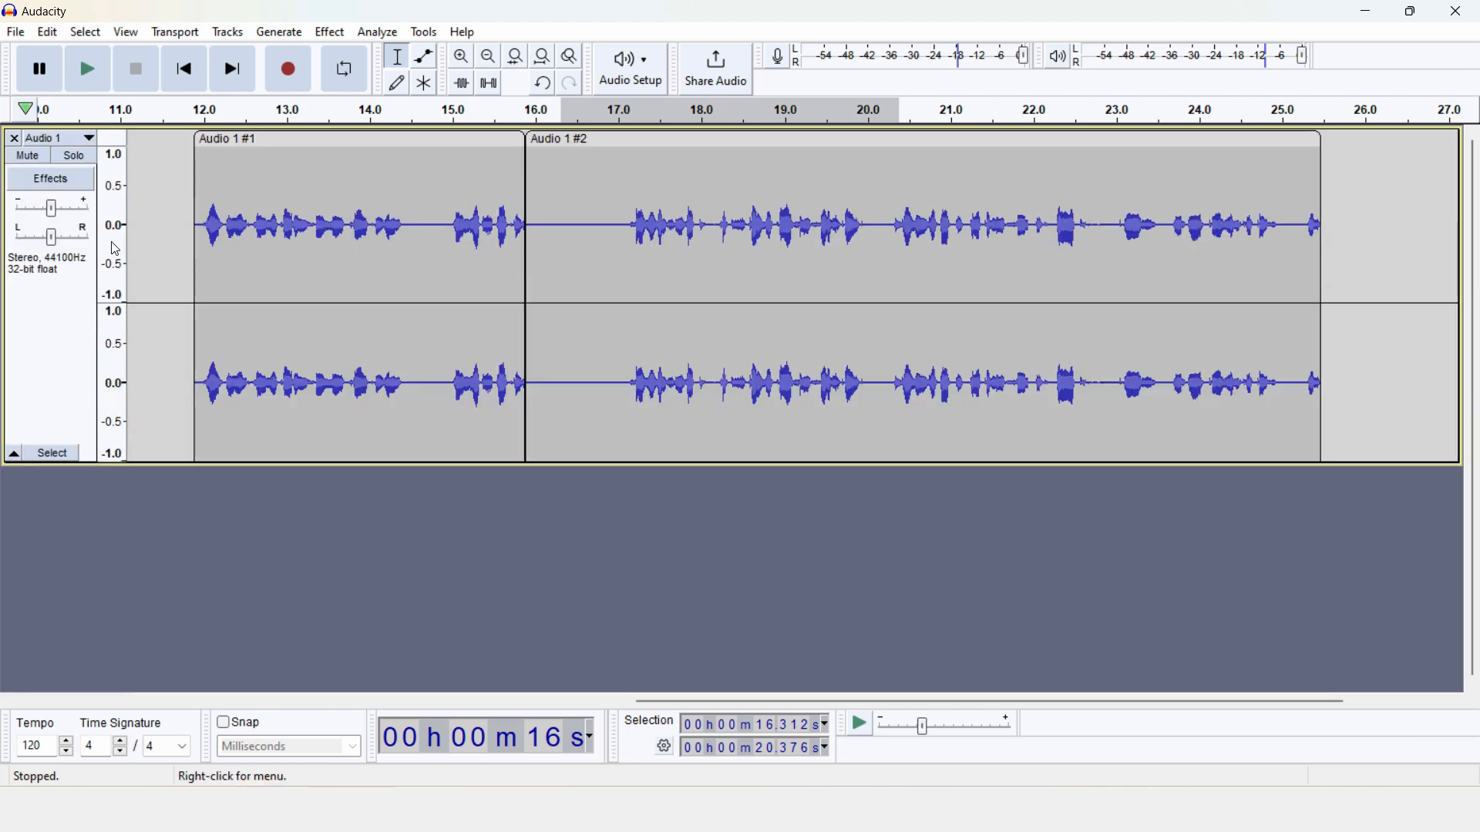
Raise the gain of the Audio 1 track slightly and add a new stereo track below it.
{"action": "mouse_move", "coordinate": [51, 208]}
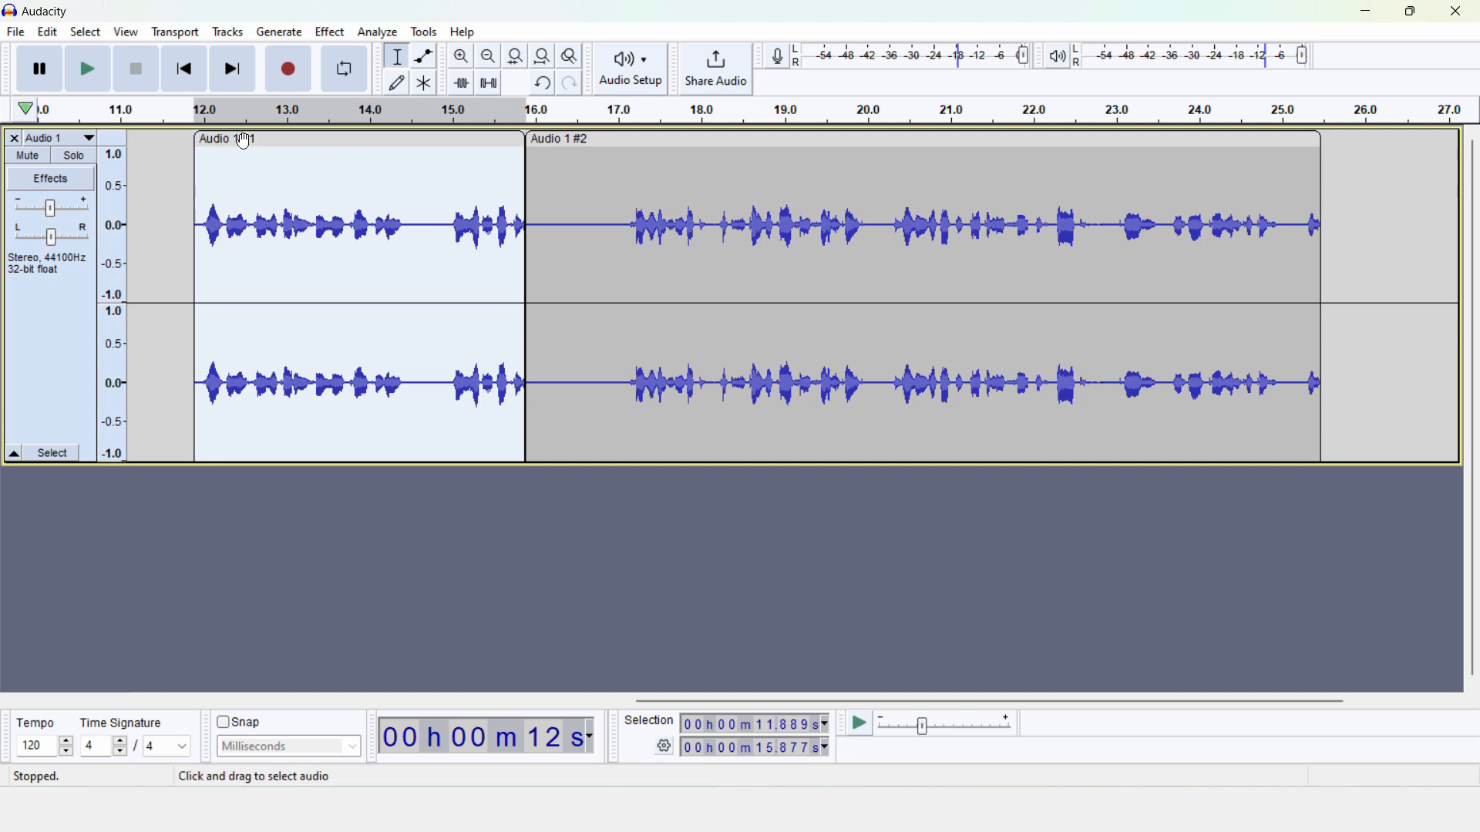
{"action": "left_click_drag", "start_coordinate": [53, 212], "coordinate": [71, 209]}
{"action": "left_click", "coordinate": [229, 32]}
{"action": "mouse_move", "coordinate": [278, 32]}
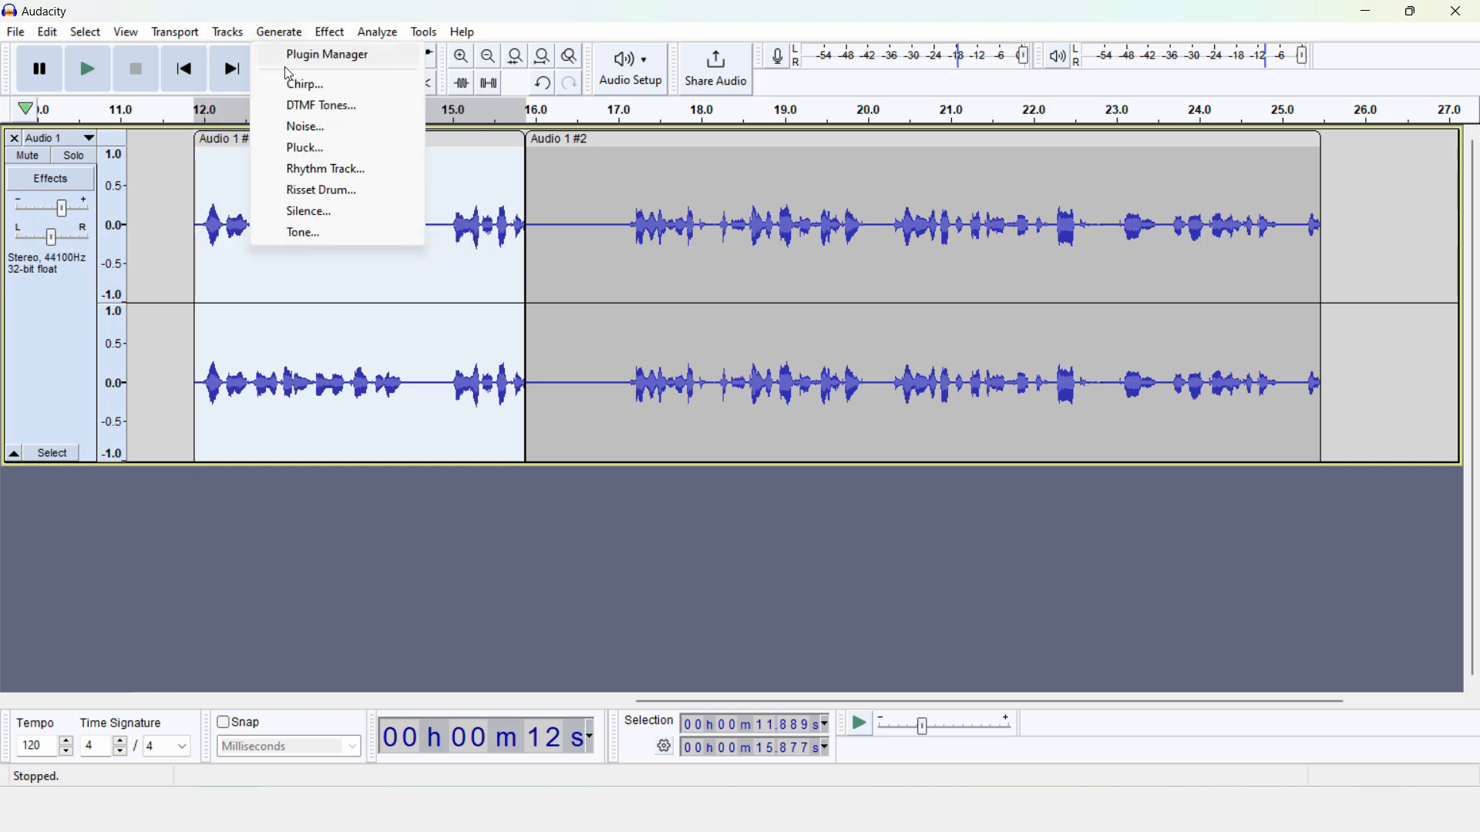
{"action": "mouse_move", "coordinate": [229, 32]}
{"action": "mouse_move", "coordinate": [385, 54]}
{"action": "left_click", "coordinate": [543, 73]}
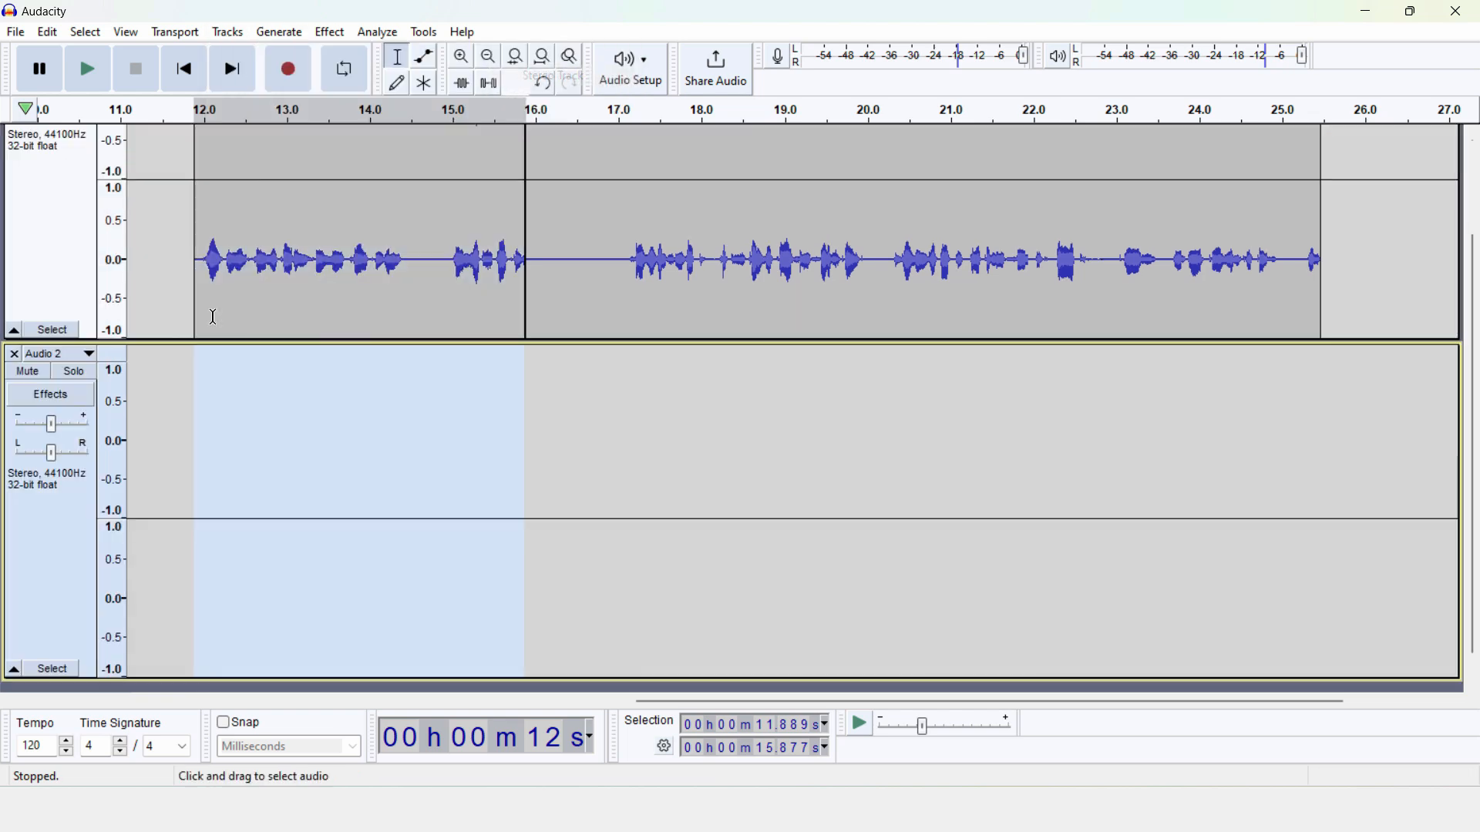
Place the cursor at about 12.6 seconds on the Audio 2 track and lower that track's gain.
{"action": "left_click", "coordinate": [252, 466]}
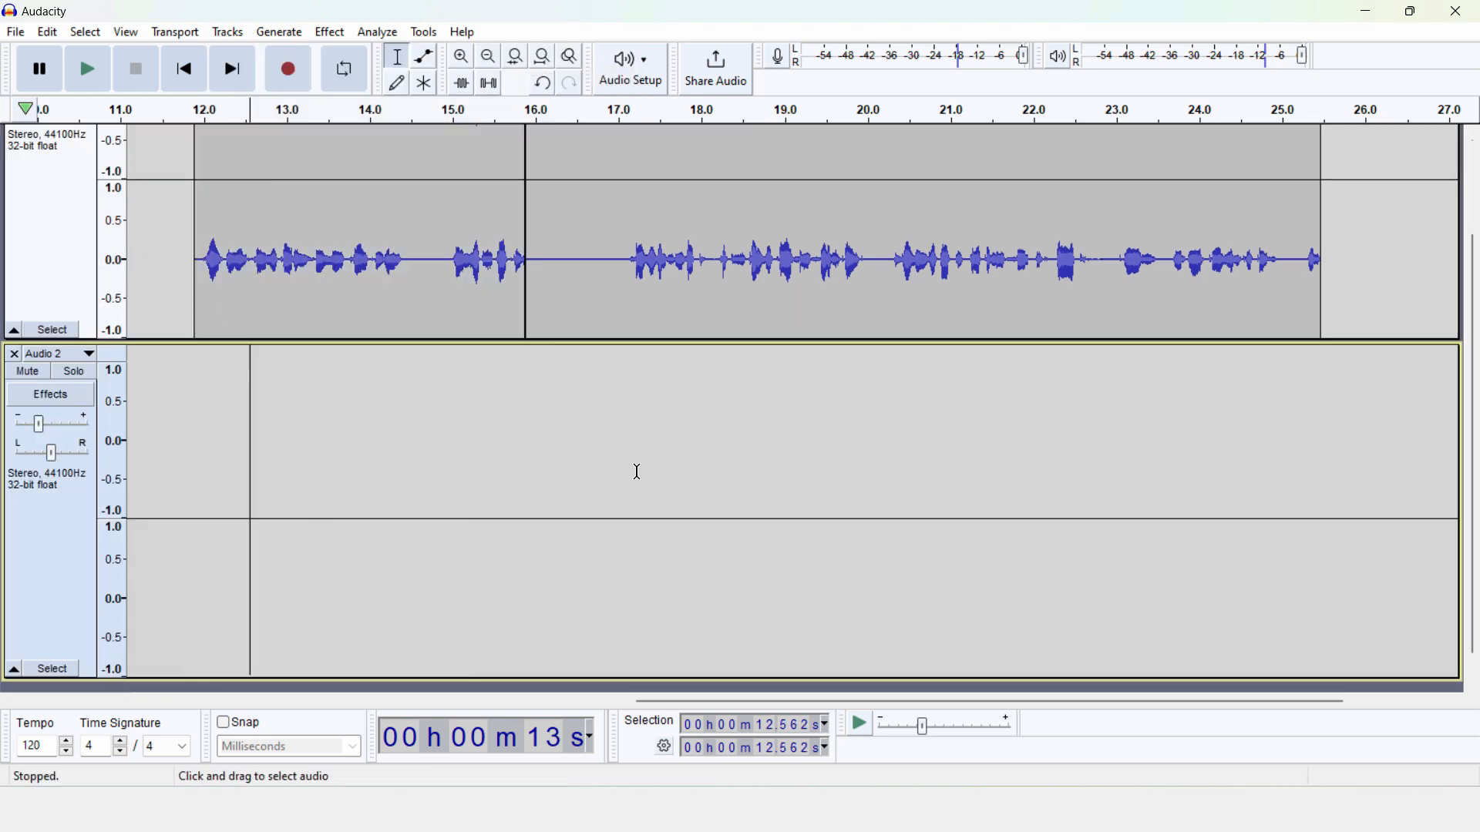
{"action": "scroll", "coordinate": [284, 466], "scroll_direction": "up", "scroll_amount": 2}
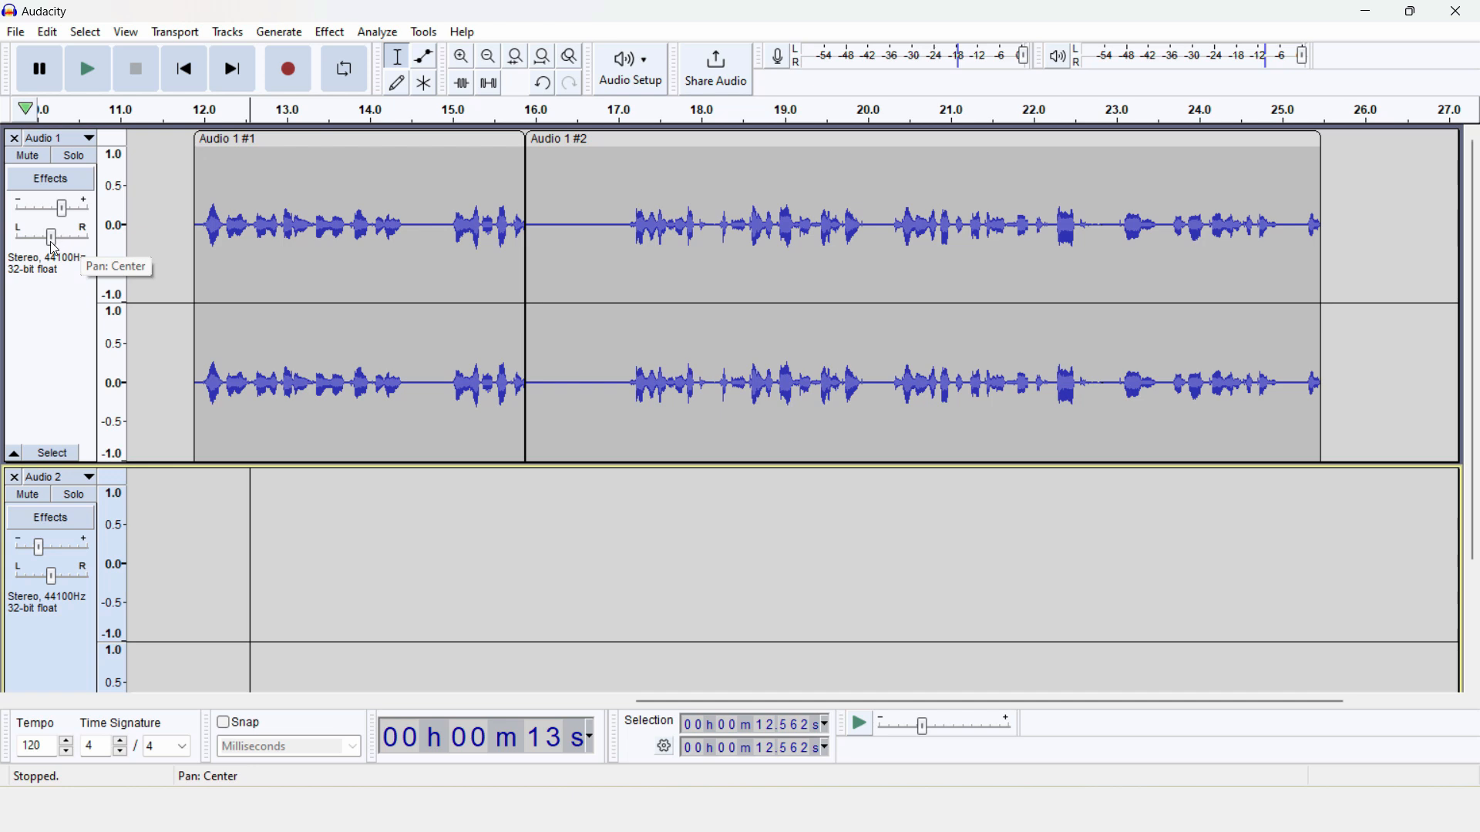
Pan the Audio 1 track 100% left, and return its pan to center.
{"action": "scroll", "coordinate": [402, 437], "scroll_direction": "left", "scroll_amount": 5}
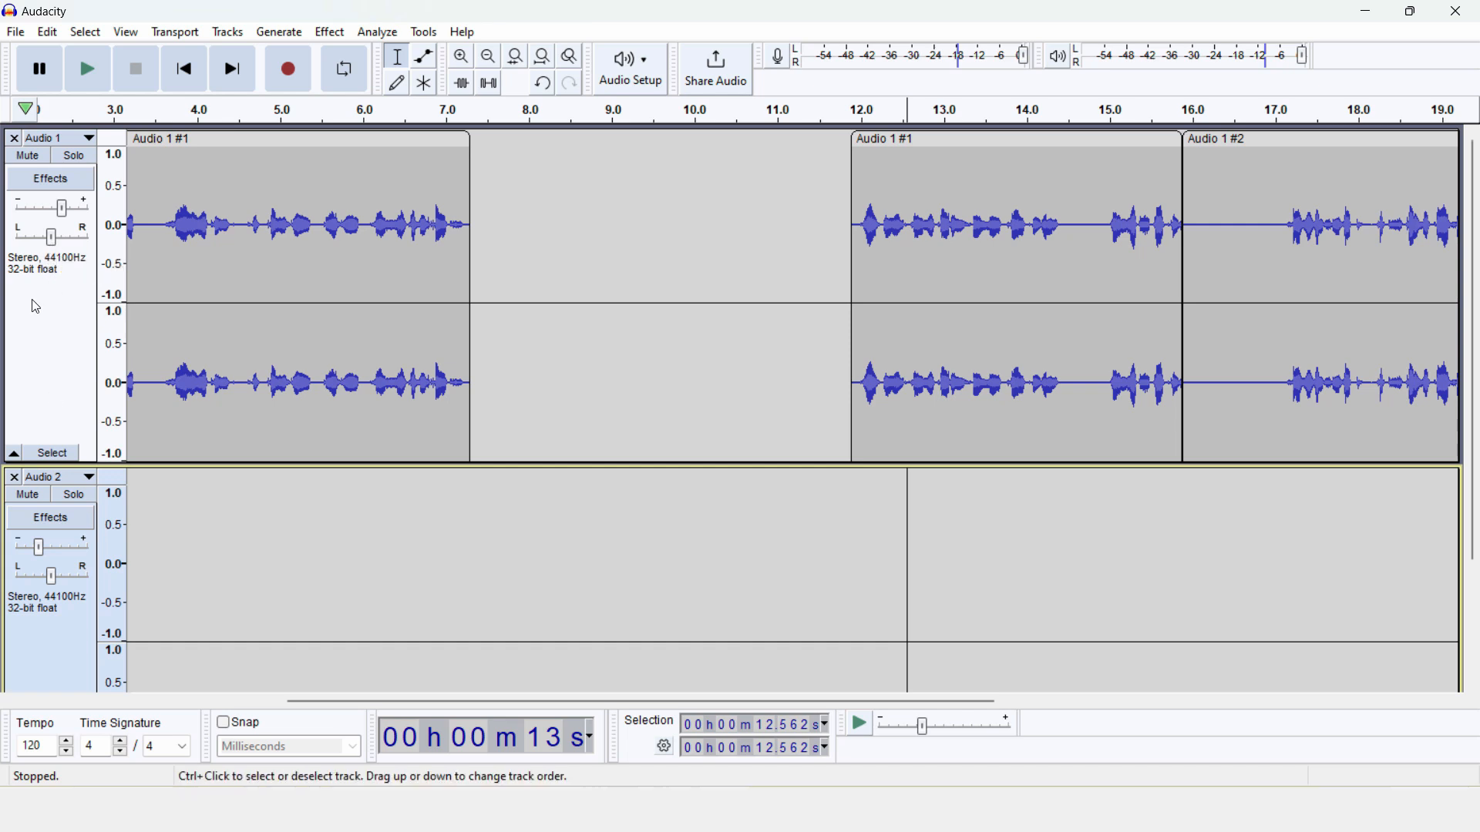
{"action": "left_click_drag", "start_coordinate": [53, 246], "coordinate": [17, 245]}
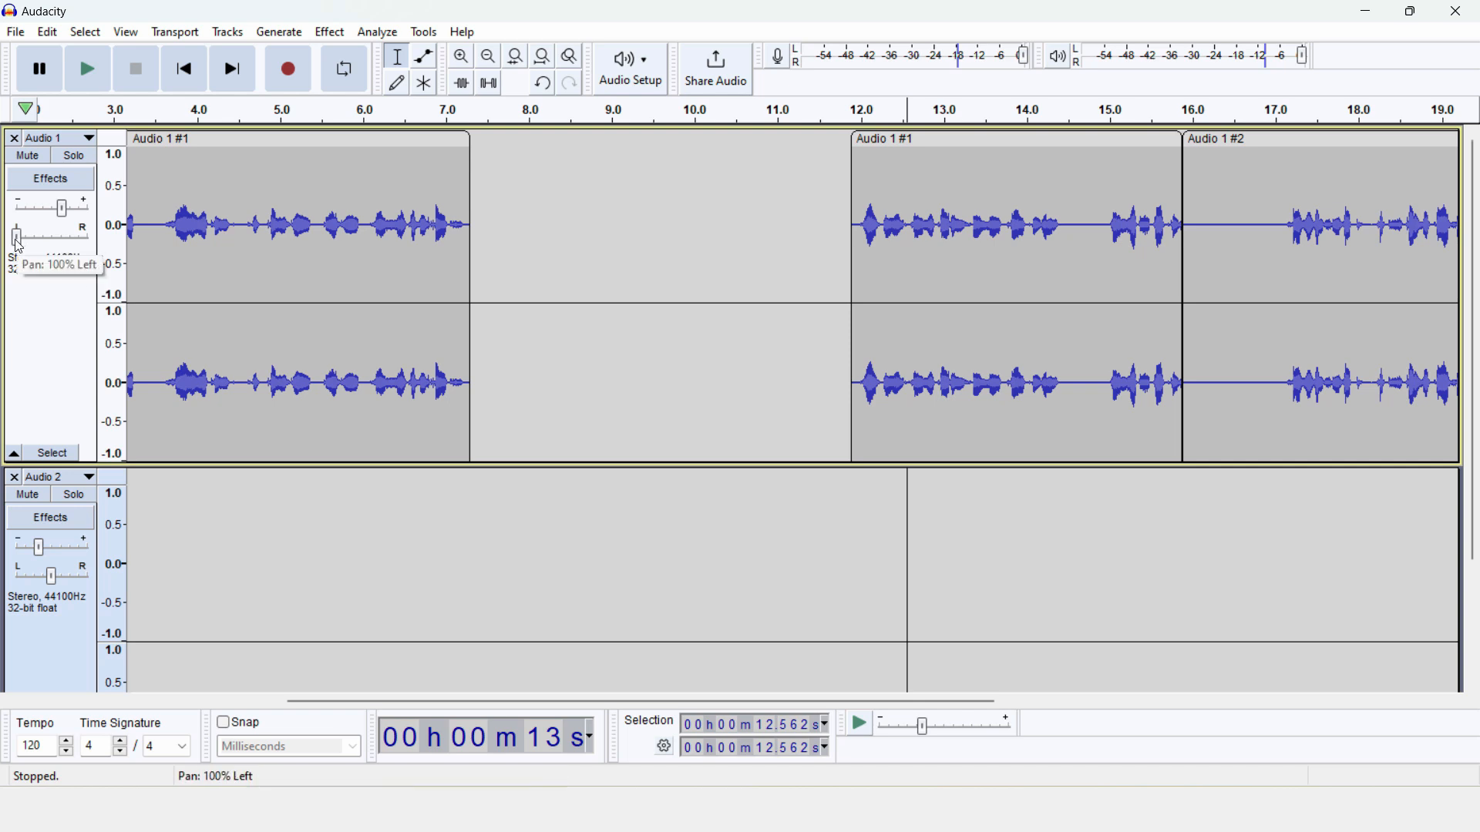
{"action": "left_click_drag", "start_coordinate": [18, 247], "coordinate": [54, 241]}
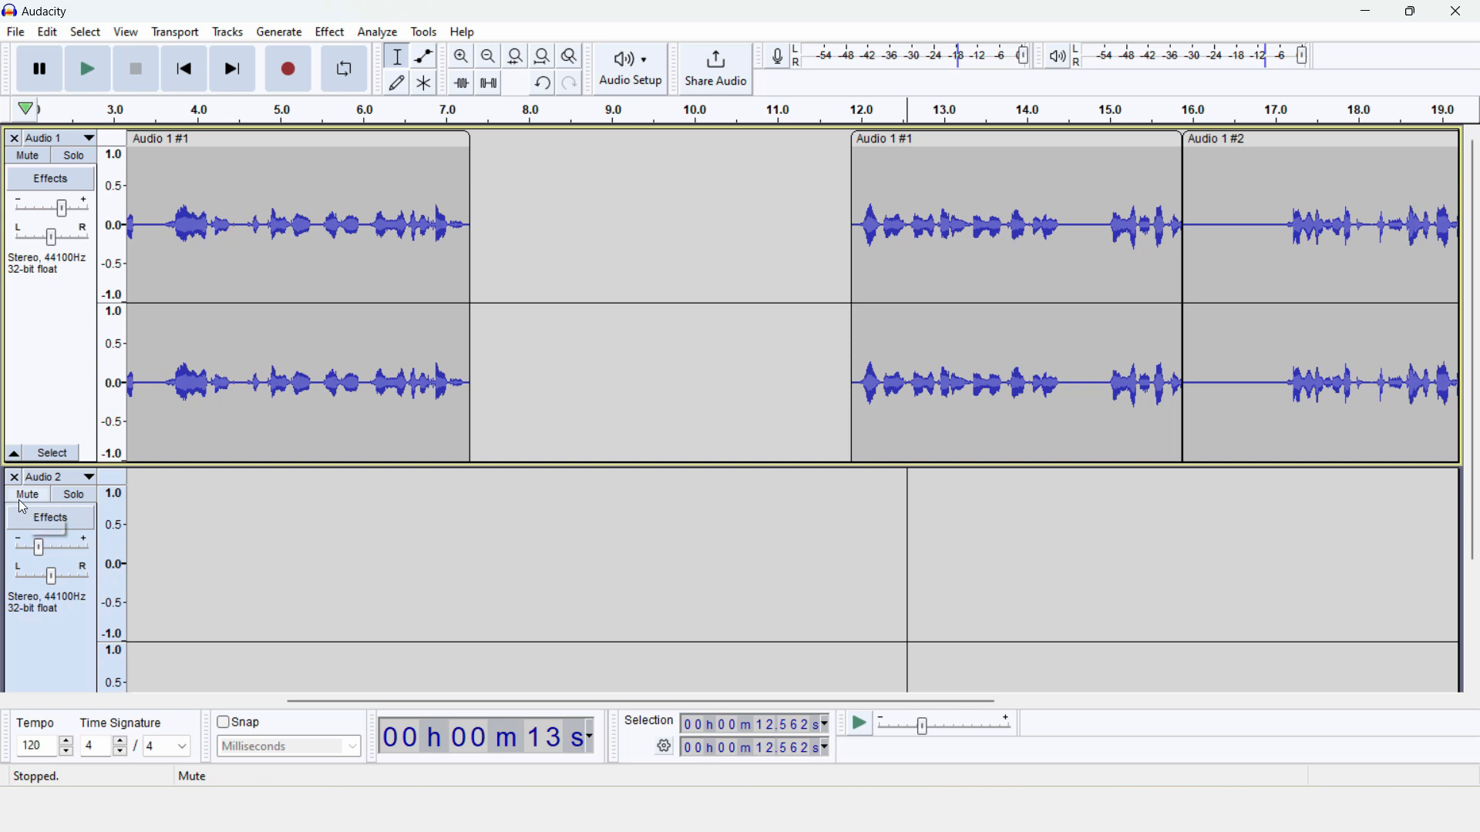
Mute the Audio 2 track, solo Audio 1, and place the cursor at about 0.8 seconds on Audio 1.
{"action": "scroll", "coordinate": [23, 505], "scroll_direction": "down", "scroll_amount": 2}
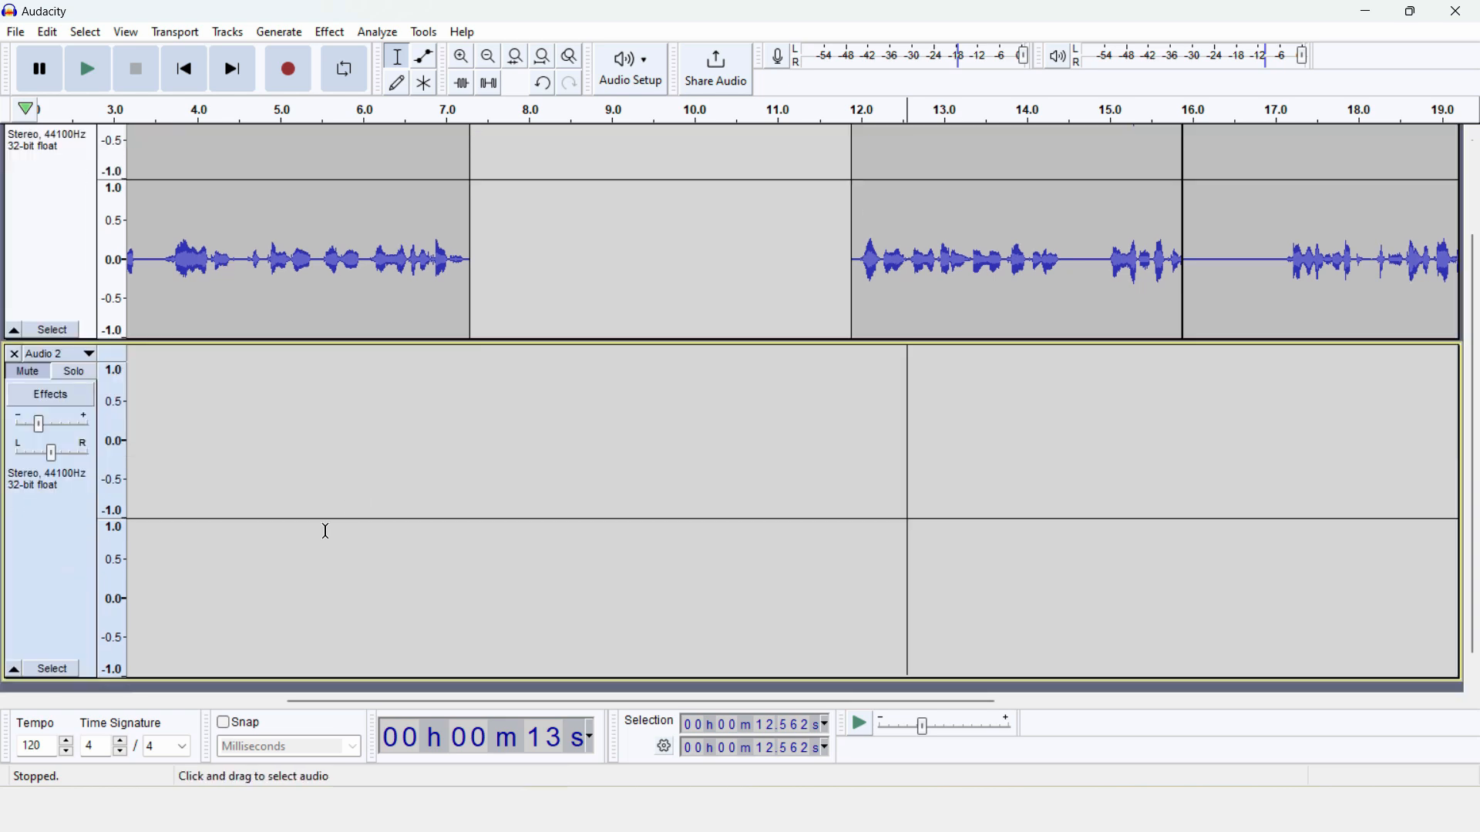
{"action": "scroll", "coordinate": [344, 534], "scroll_direction": "up", "scroll_amount": 2}
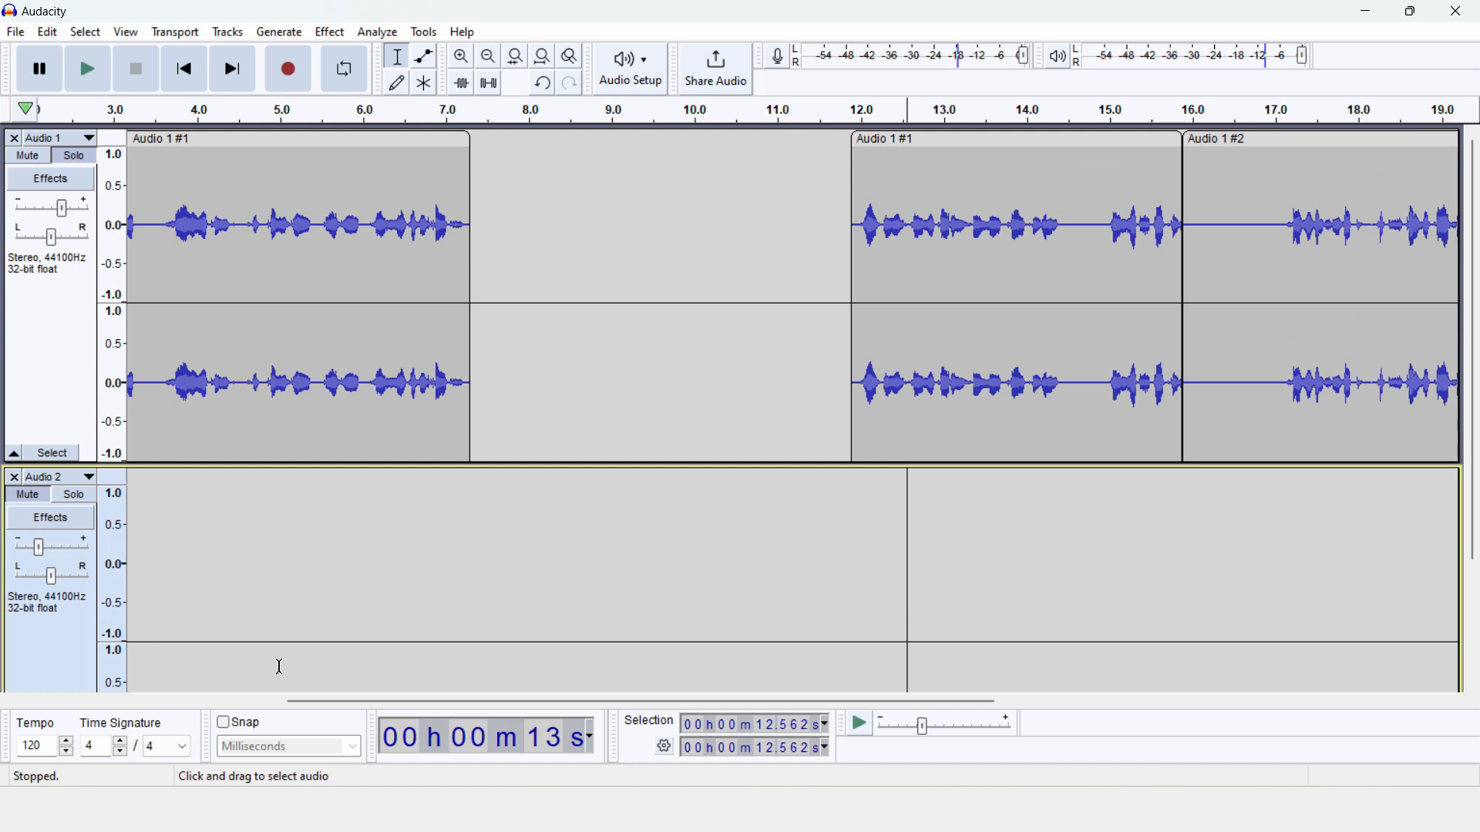
{"action": "left_click", "coordinate": [242, 701]}
{"action": "left_click", "coordinate": [193, 177]}
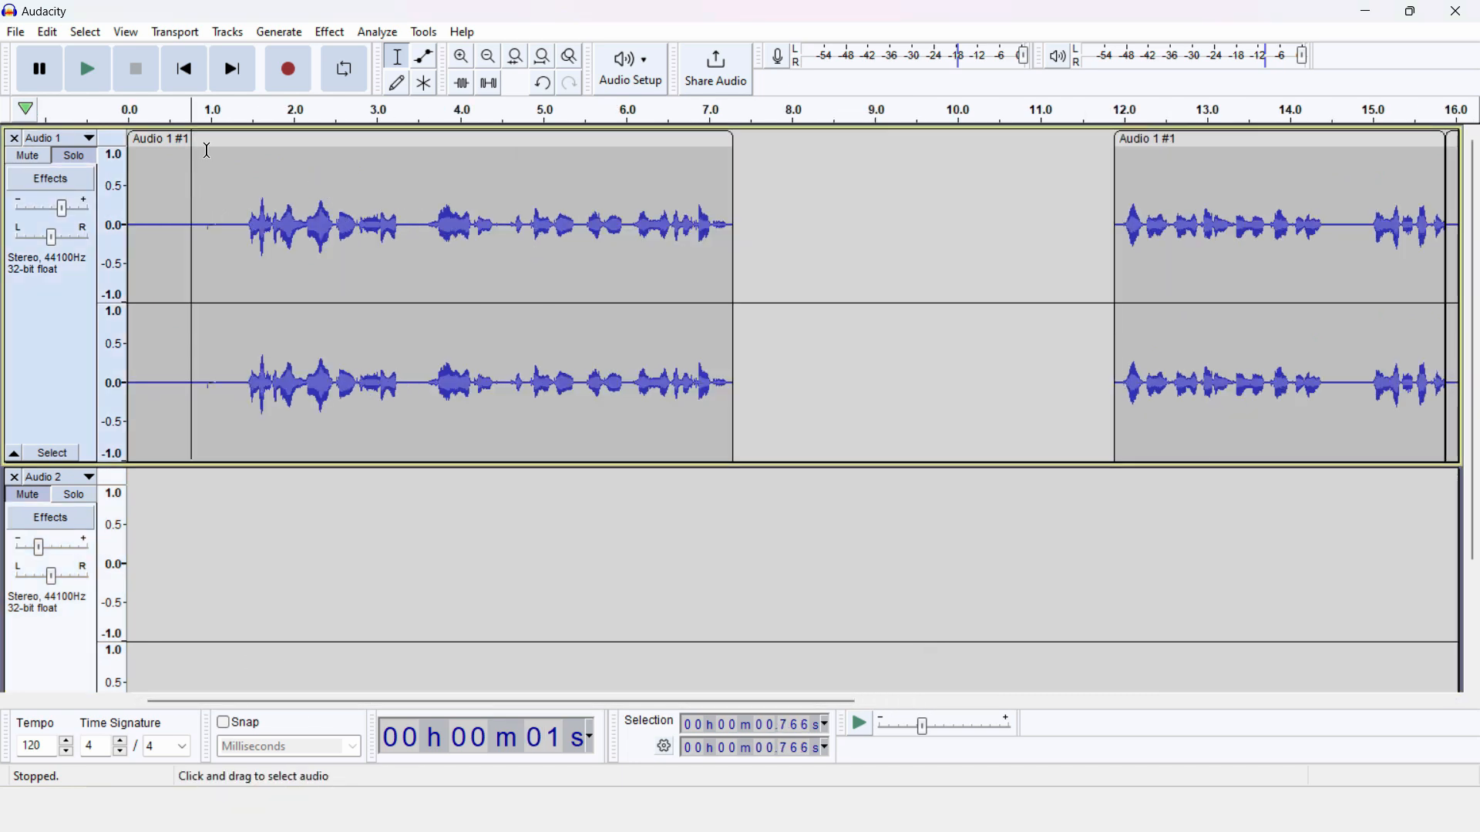
Mute the Audio 1 track and select its audio from about 1.3 to 6.0 seconds.
{"action": "left_click", "coordinate": [30, 156]}
{"action": "left_click", "coordinate": [300, 233]}
{"action": "left_click", "coordinate": [239, 229]}
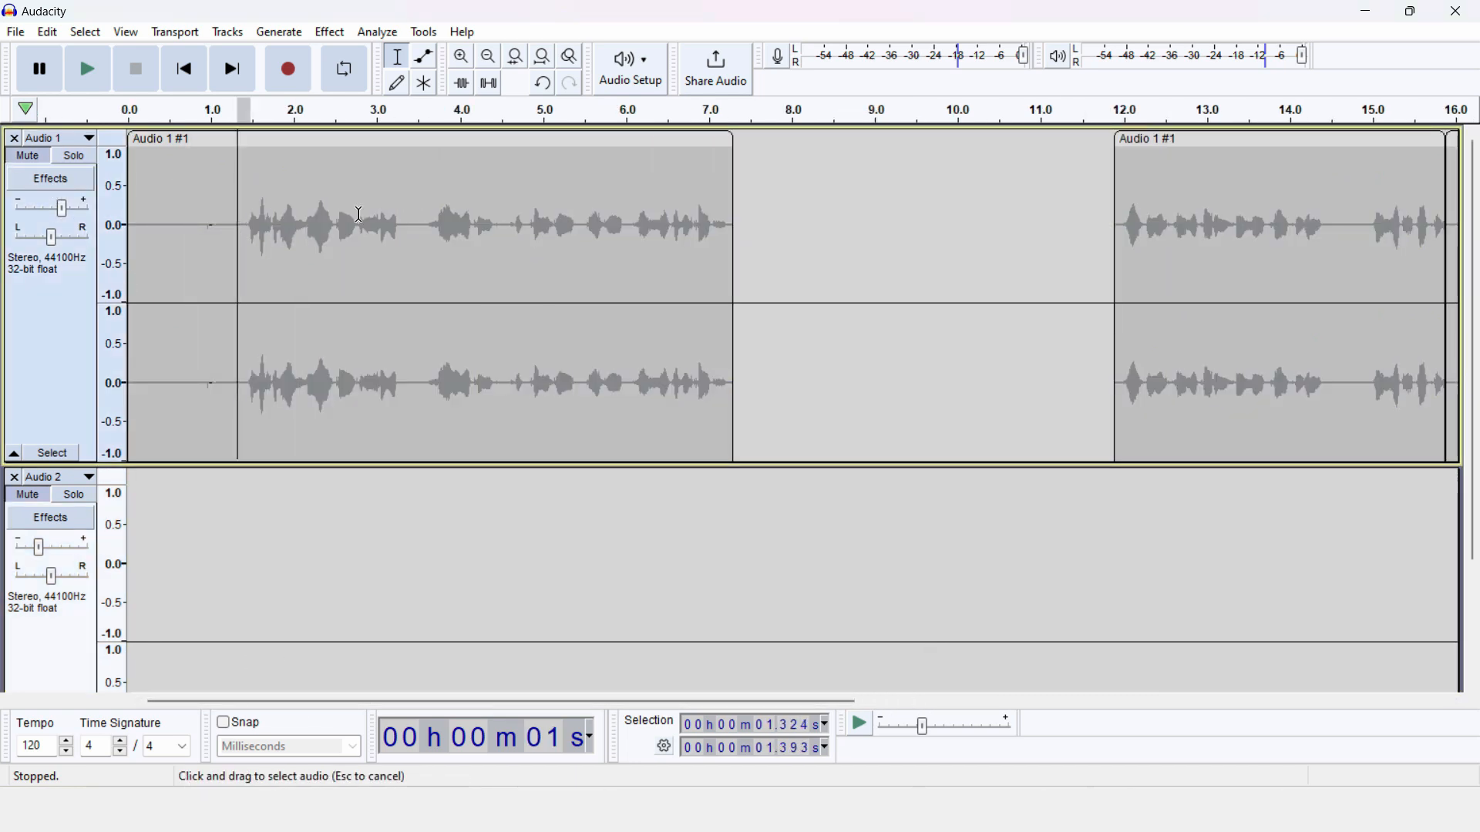
{"action": "left_click_drag", "start_coordinate": [278, 218], "coordinate": [626, 225]}
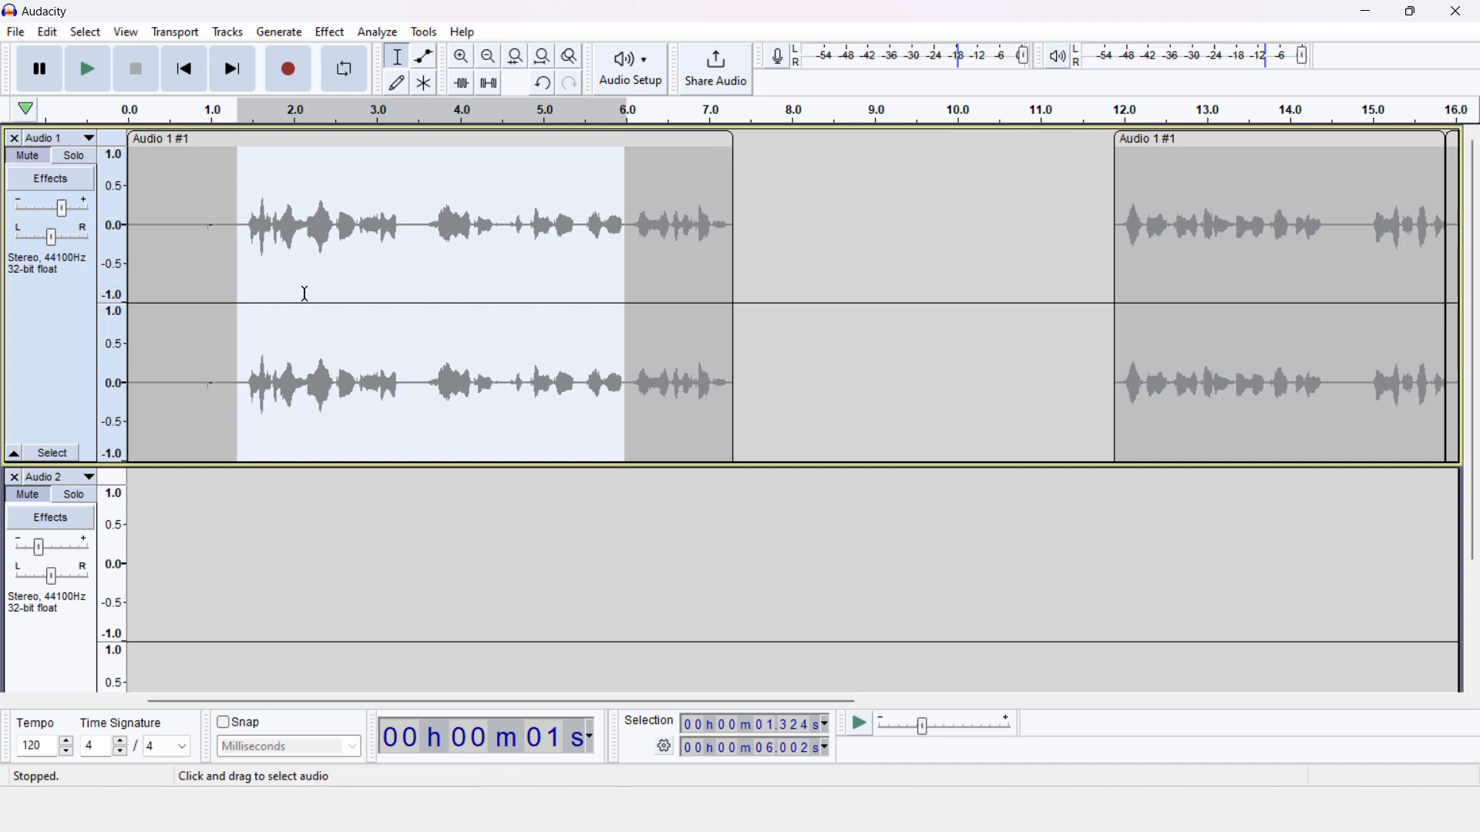
Switch the Audio 1 track from muted to solo.
{"action": "left_click", "coordinate": [77, 158]}
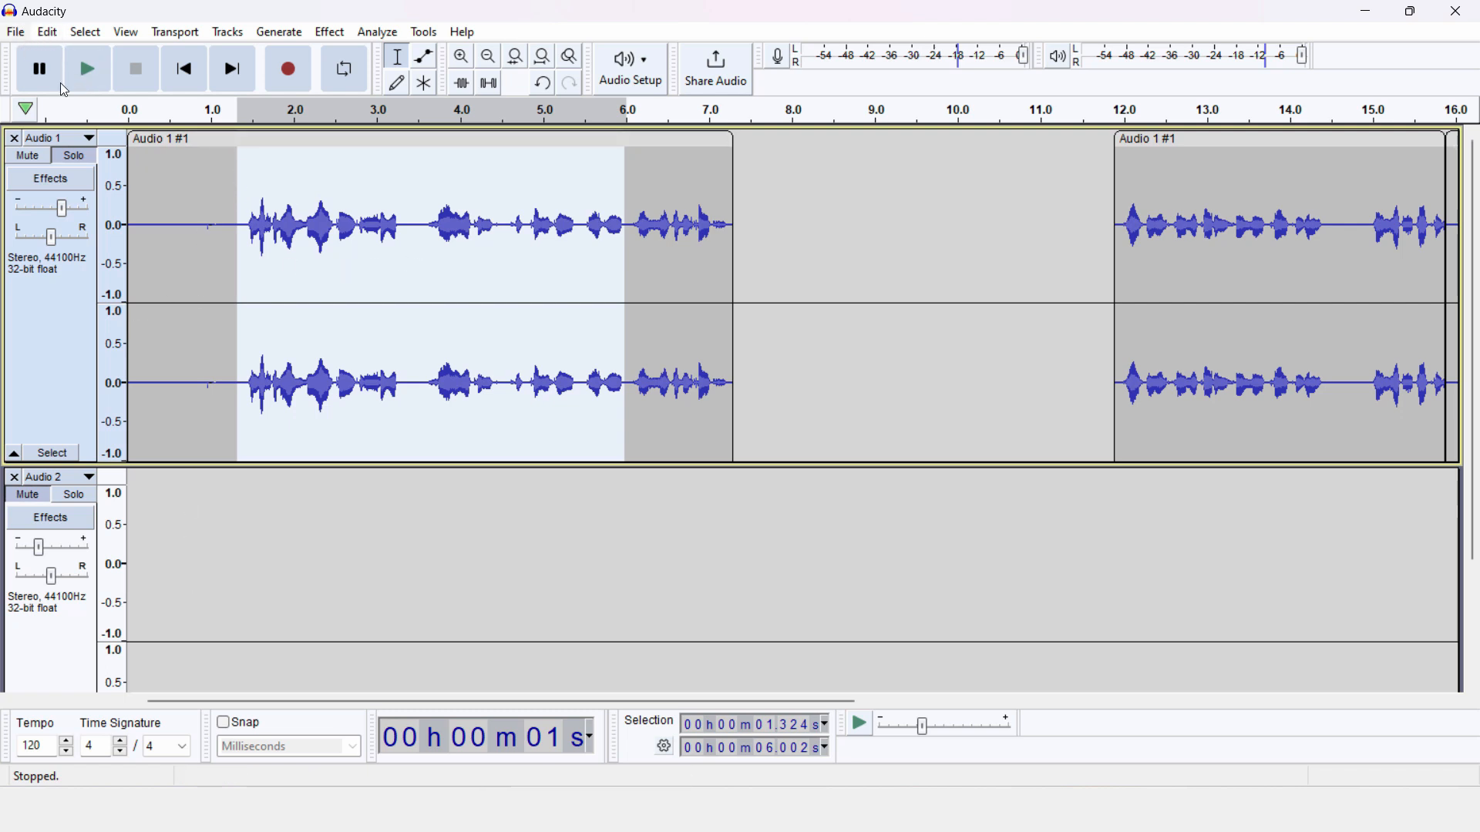
{"action": "scroll", "coordinate": [606, 502], "scroll_direction": "down", "scroll_amount": 2}
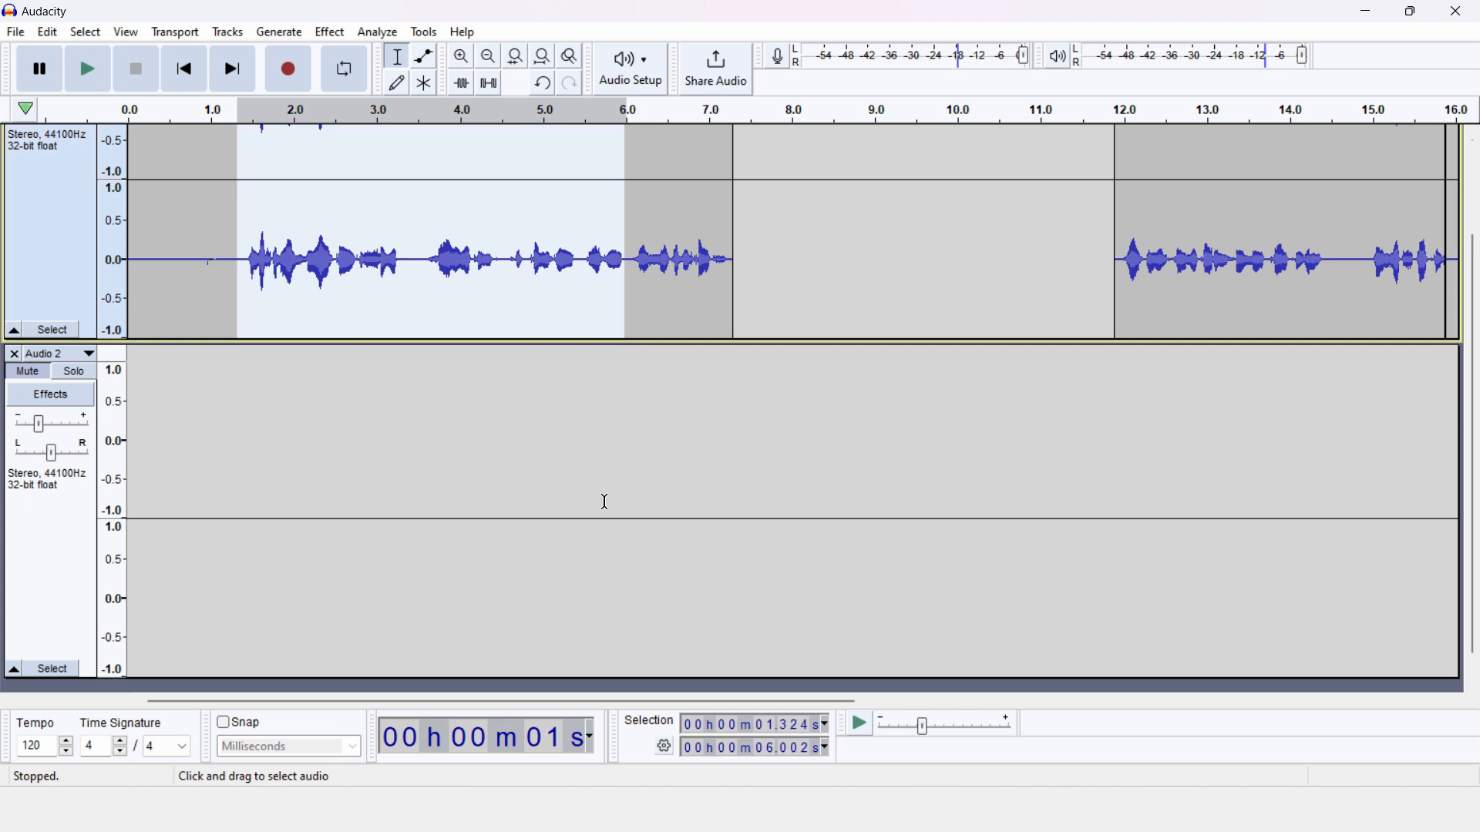
{"action": "scroll", "coordinate": [749, 514], "scroll_direction": "up", "scroll_amount": 2}
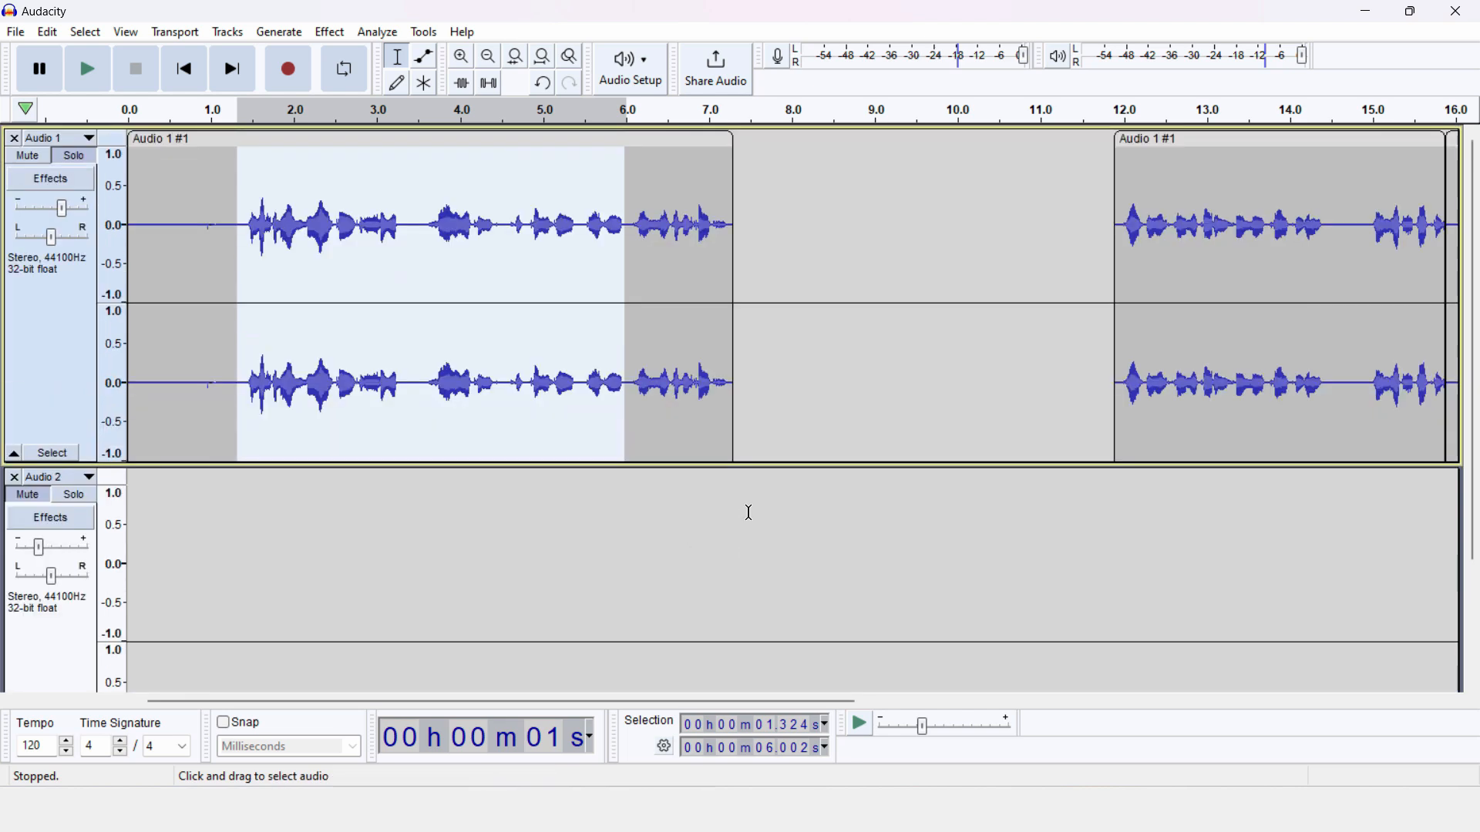